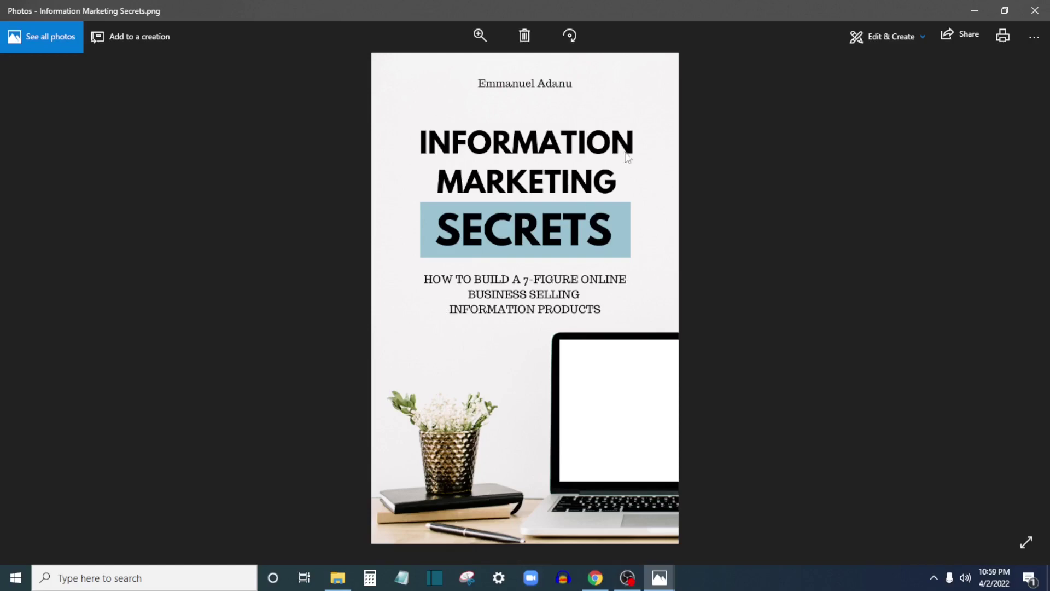
Step: Flip through the hardcover, tablet-phone-book and price promo mockups, then switch to the browser
mouse_move(659, 577)
left_click(601, 533)
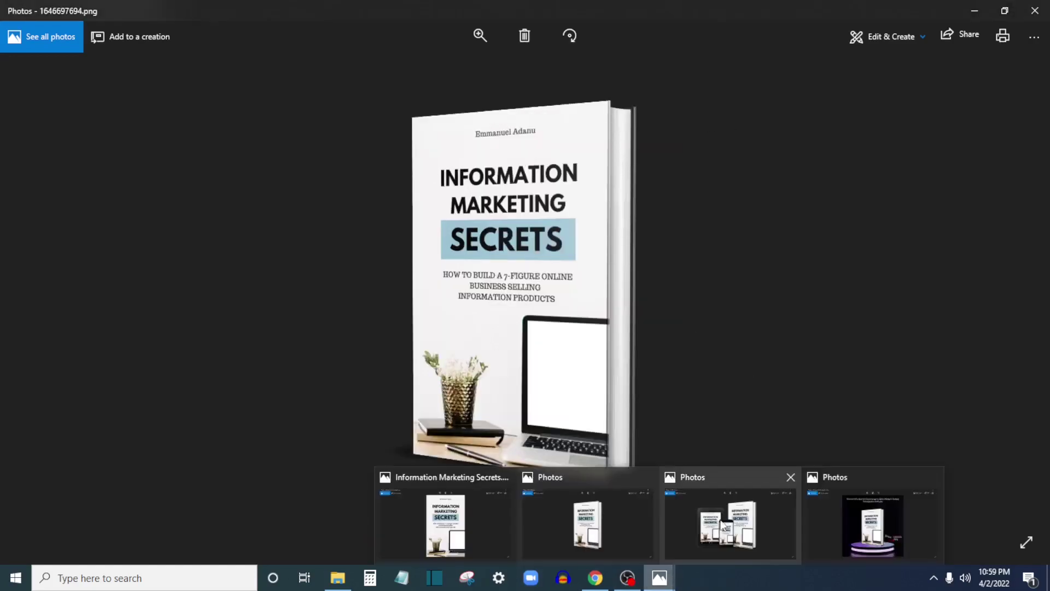
left_click(727, 520)
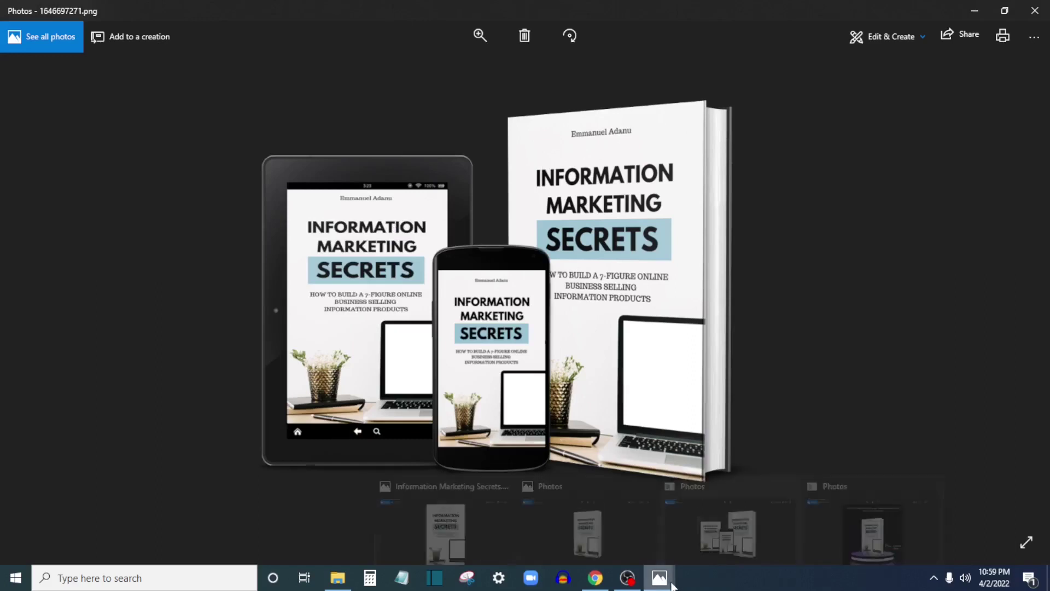
left_click(852, 527)
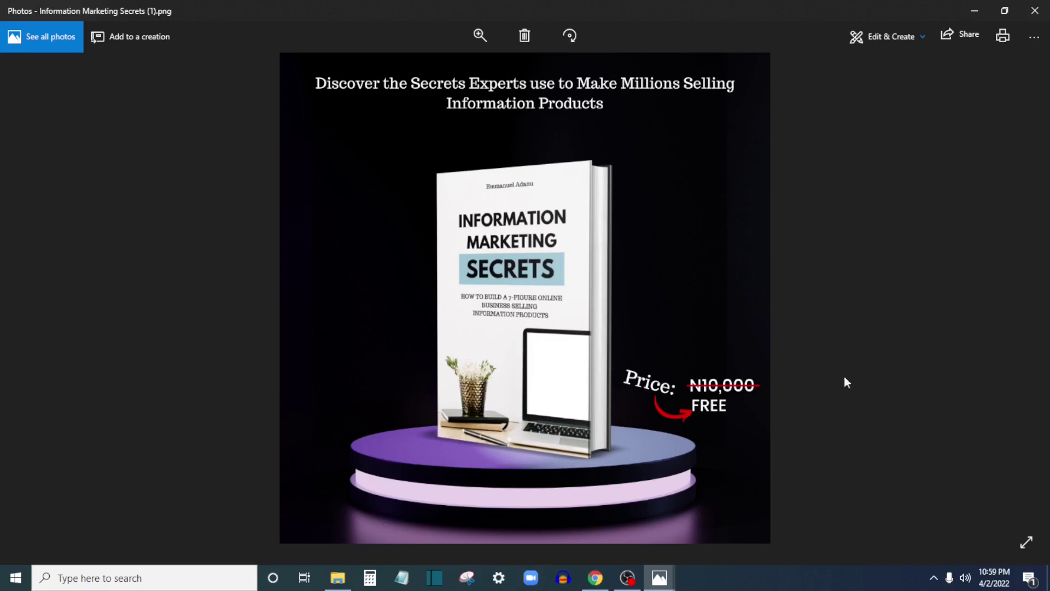
key("alt+Tab")
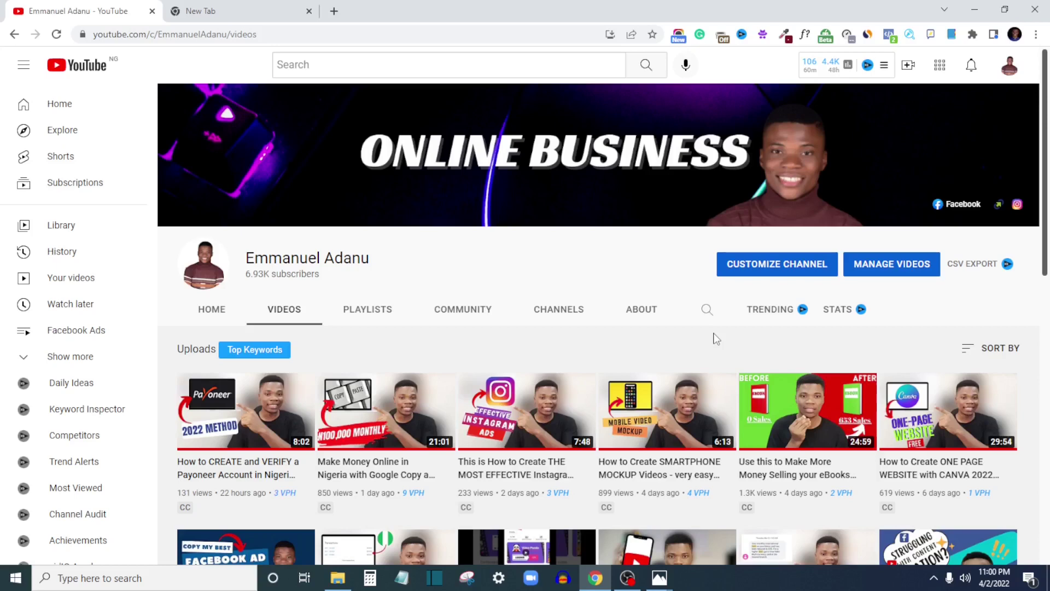
Step: Leave the YouTube Videos page for the empty New Tab showing Google
mouse_move(752, 387)
left_click(247, 13)
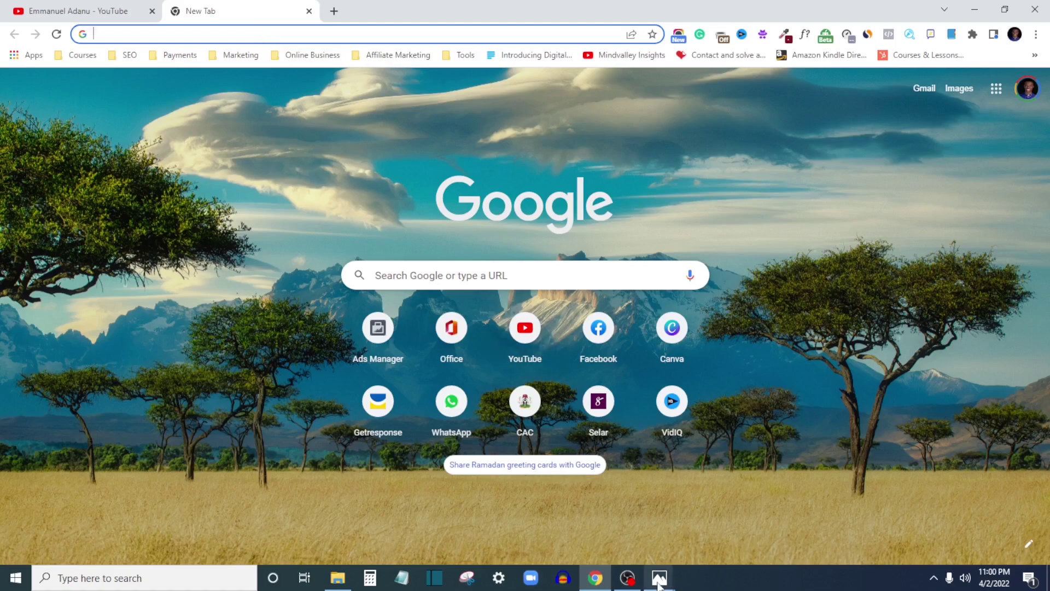
mouse_move(659, 577)
left_click(446, 520)
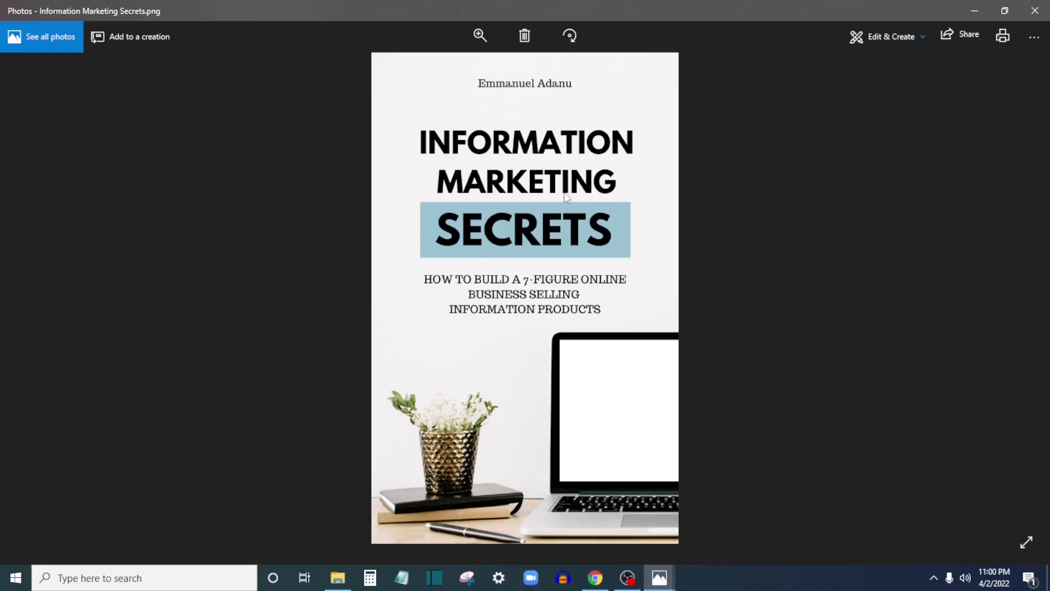
left_click(596, 577)
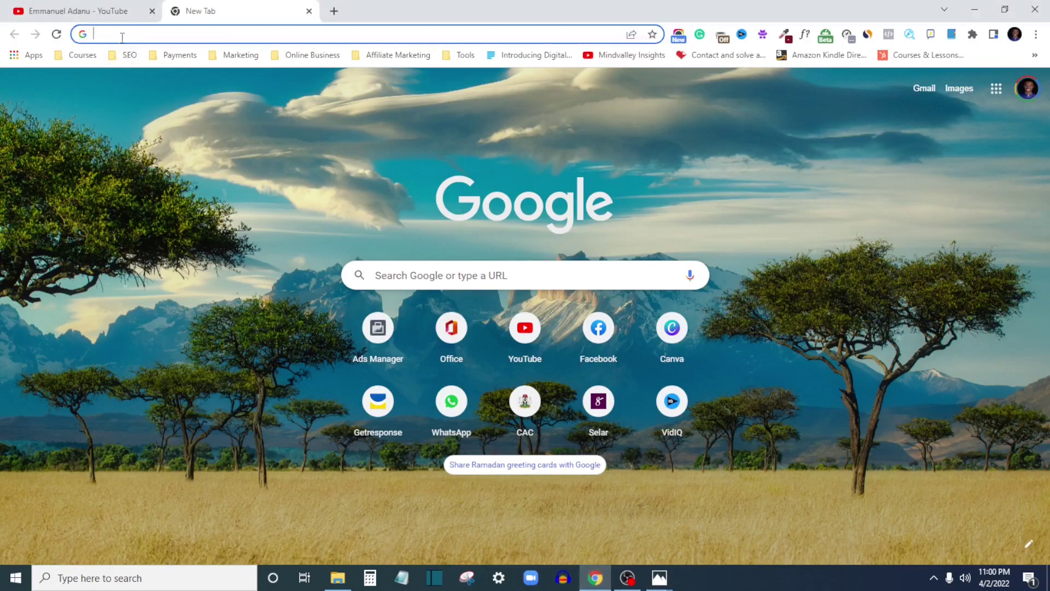
Step: Paste diybookcovers.com into the address bar and load the DIY Book Covers homepage
type("diybookcovers.com")
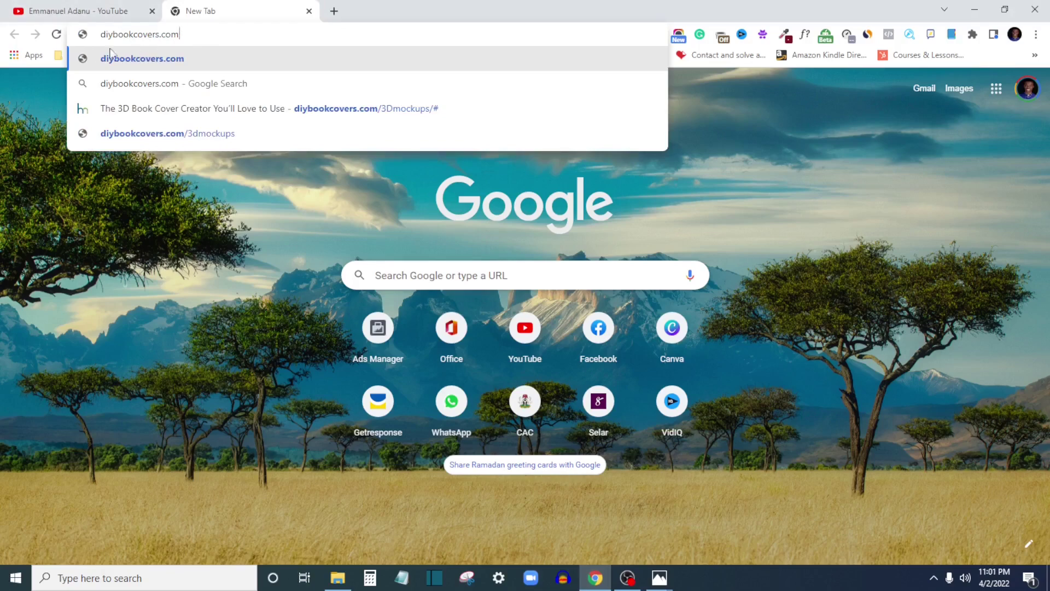
left_click(169, 56)
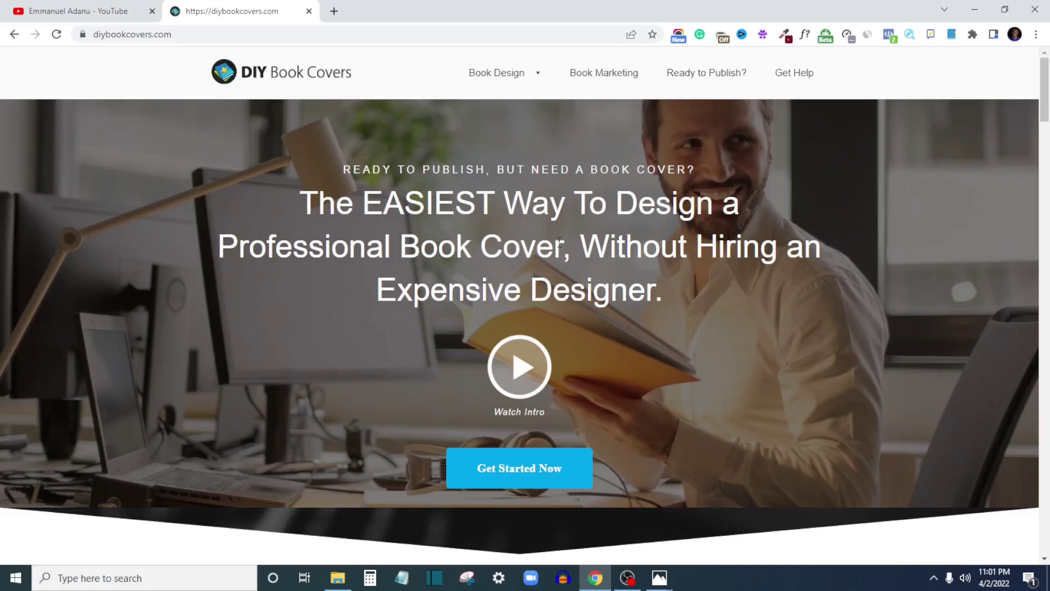
mouse_move(489, 73)
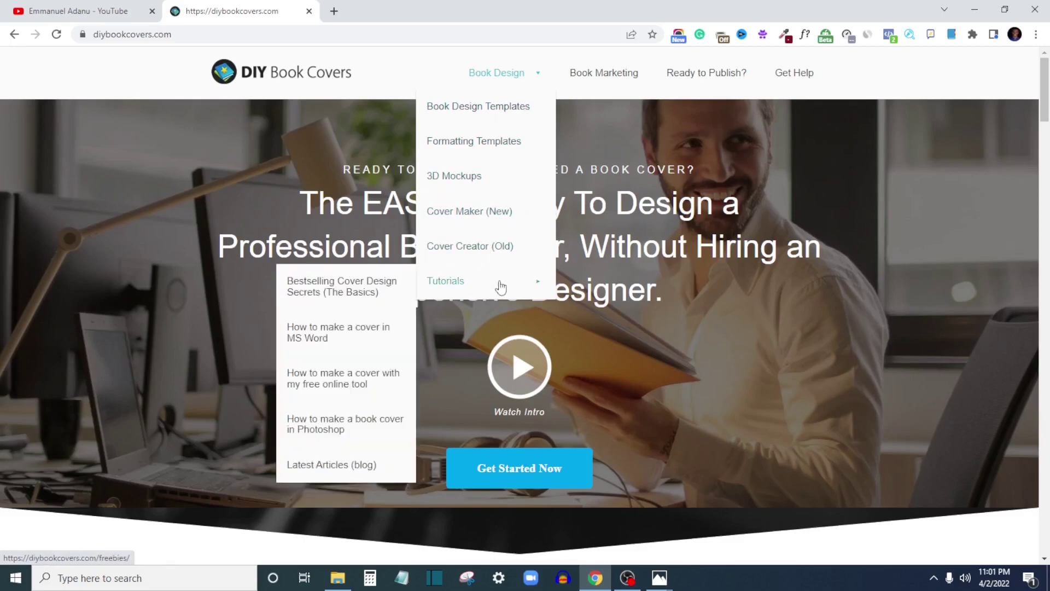
Step: Open the 3D Mockups page with the Free Online Book Mockup Maker heading
left_click(458, 180)
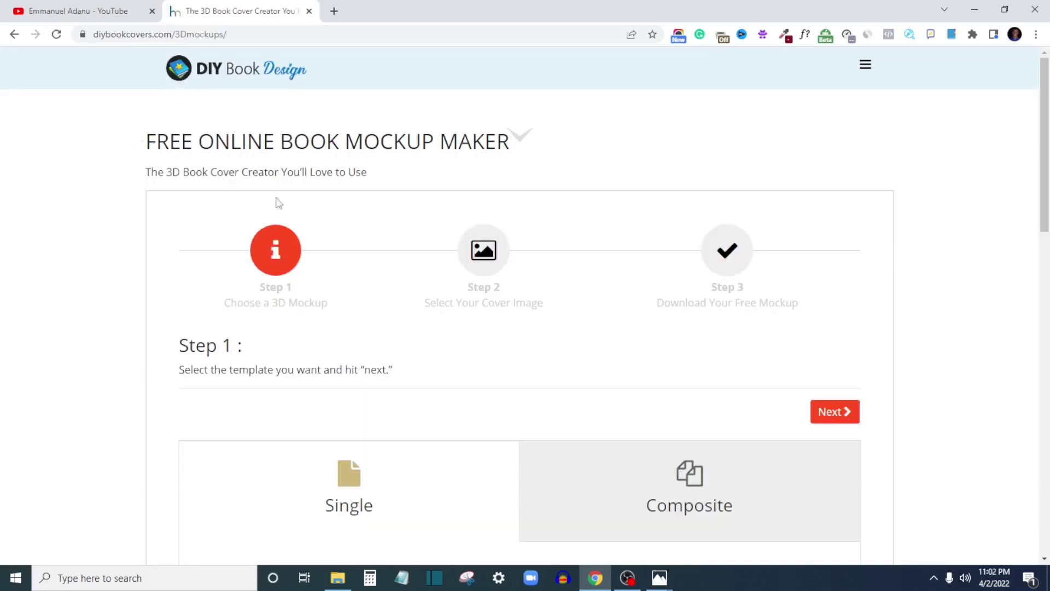
left_click_drag(146, 147, 509, 154)
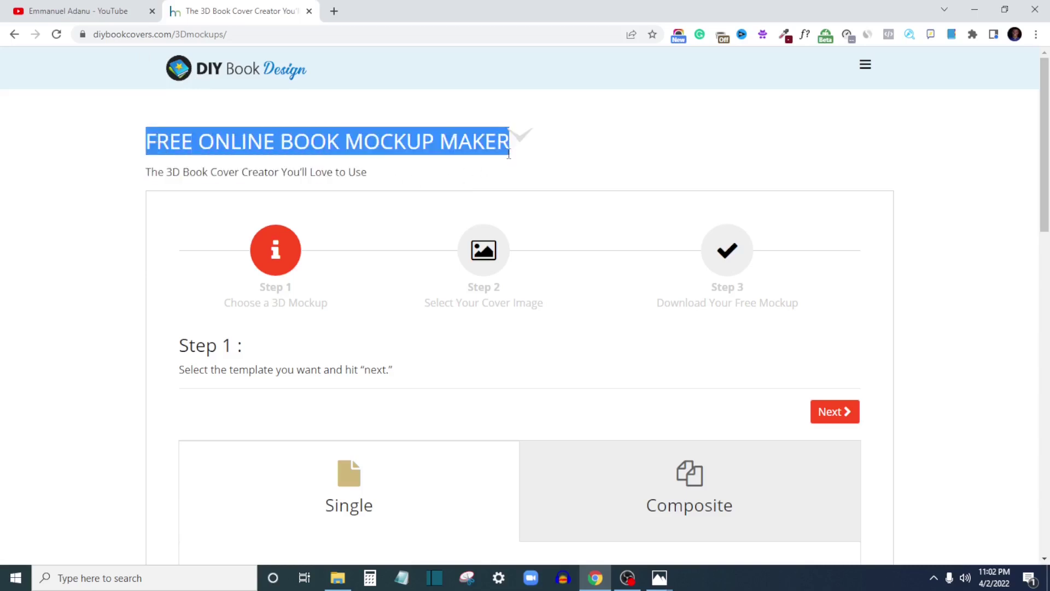
left_click(2, 235)
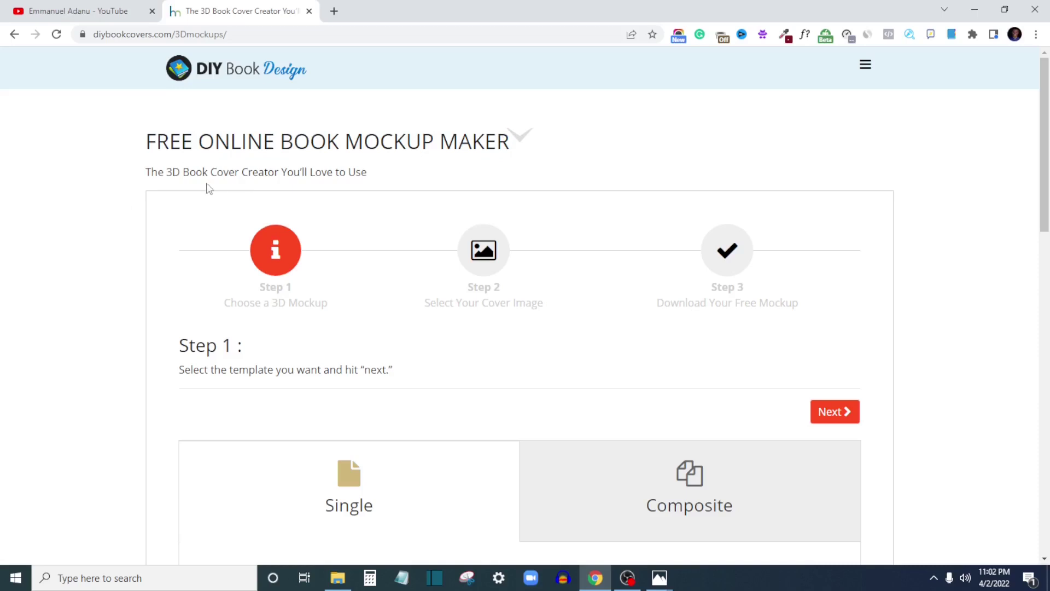
Step: Scroll through the Single tab's device and book mockup templates
scroll(333, 298, "down", 2)
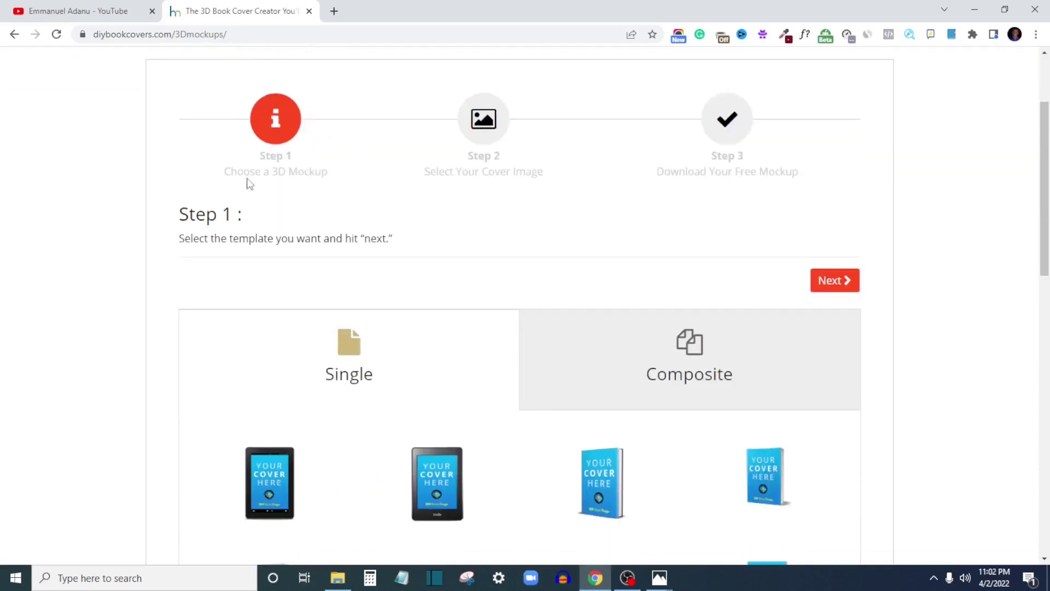
scroll(506, 227, "up", 1)
scroll(385, 228, "down", 7)
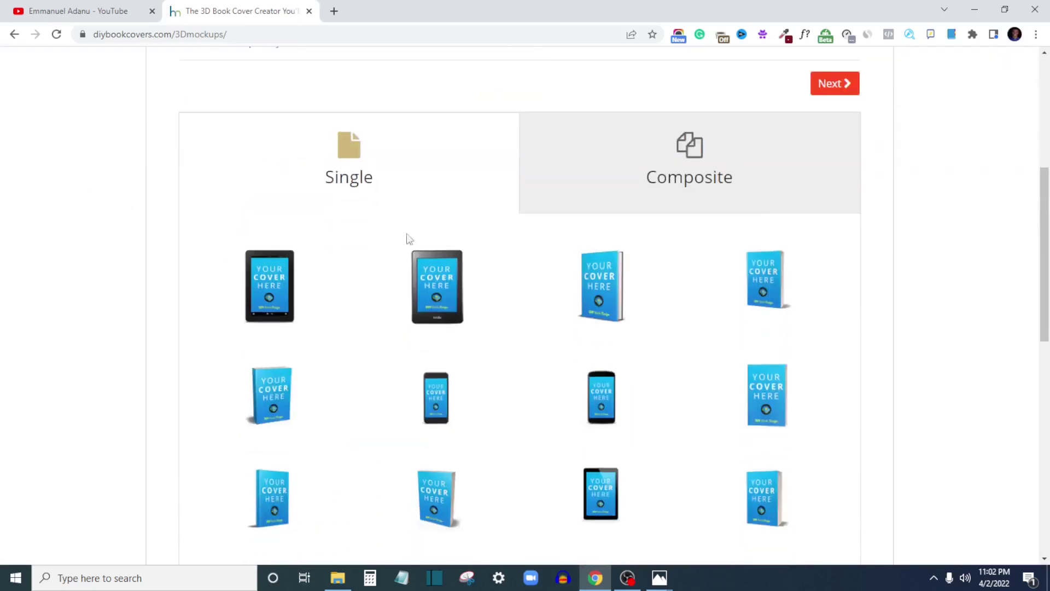
scroll(424, 274, "up", 1)
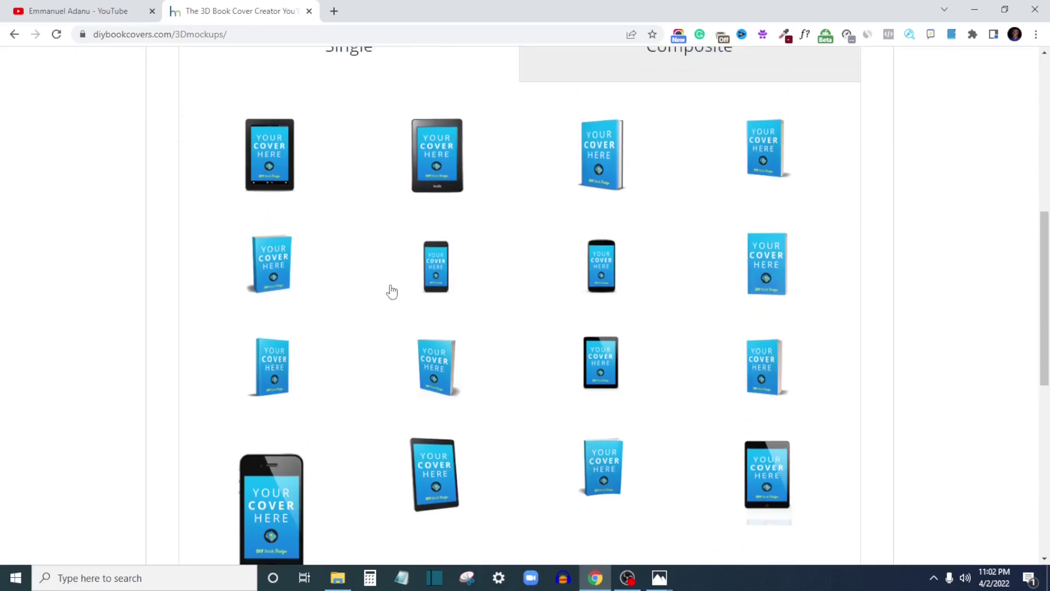
scroll(369, 339, "up", 3)
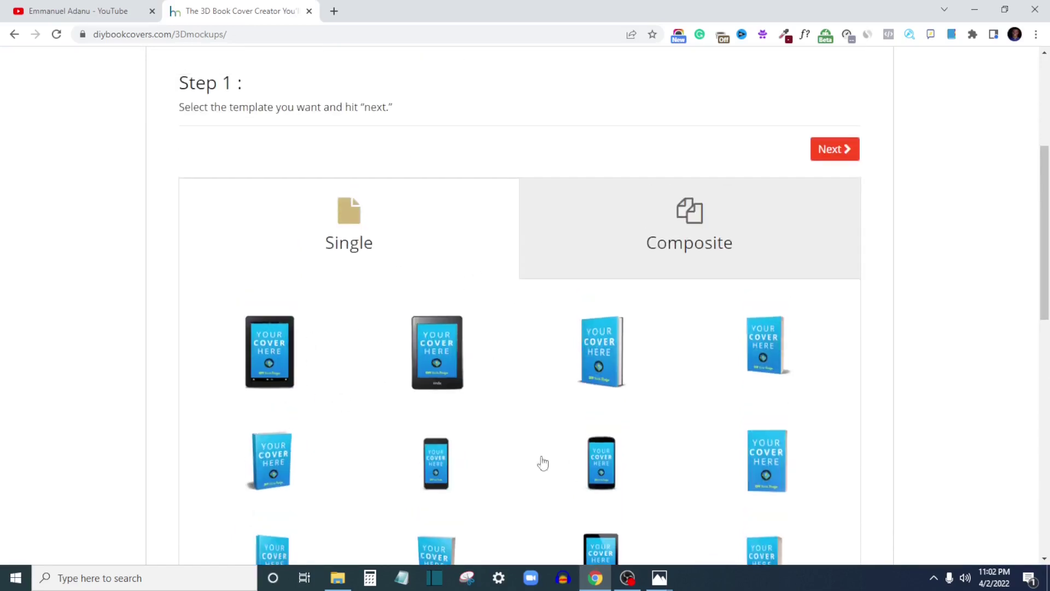
scroll(614, 274, "down", 1)
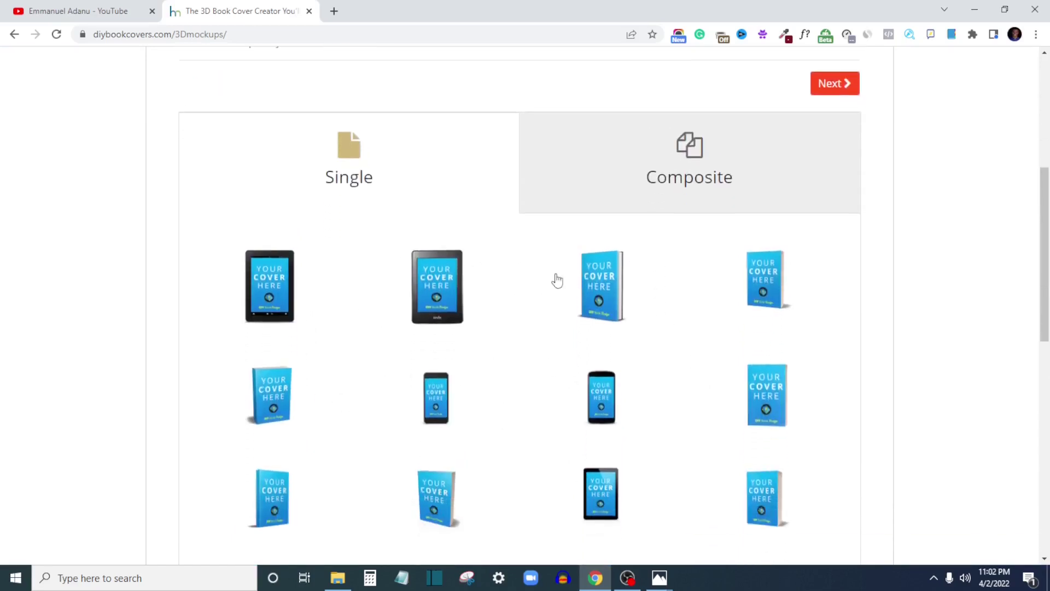
scroll(351, 394, "down", 3)
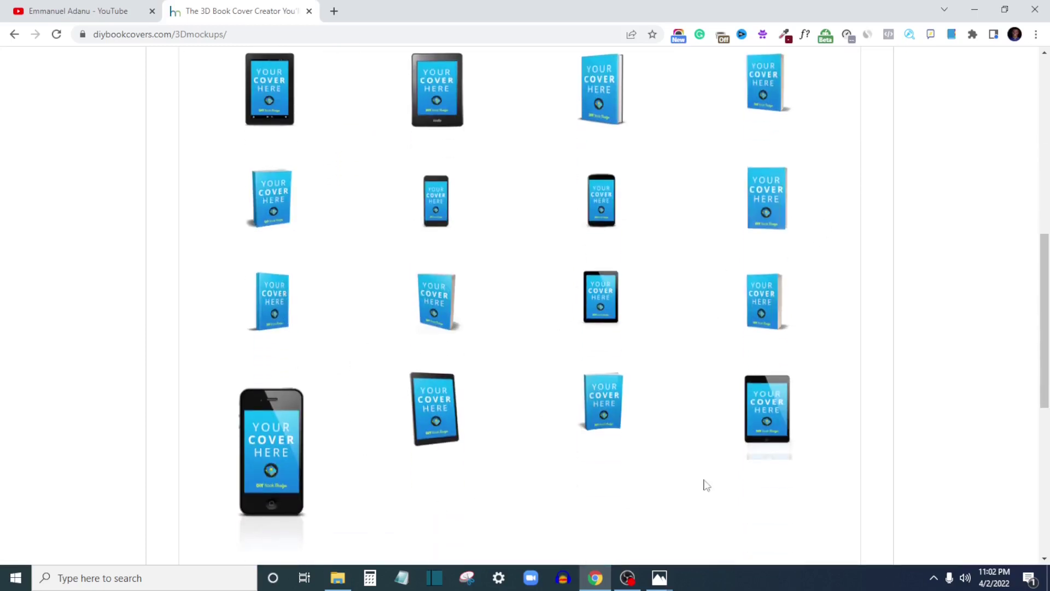
scroll(584, 487, "up", 4)
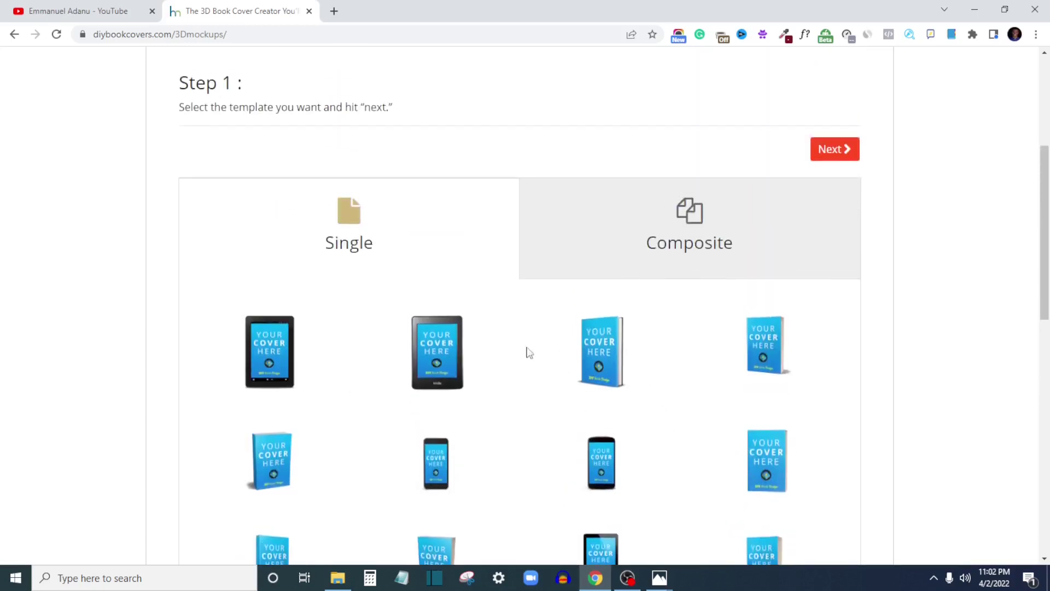
scroll(532, 410, "down", 2)
scroll(307, 398, "down", 2)
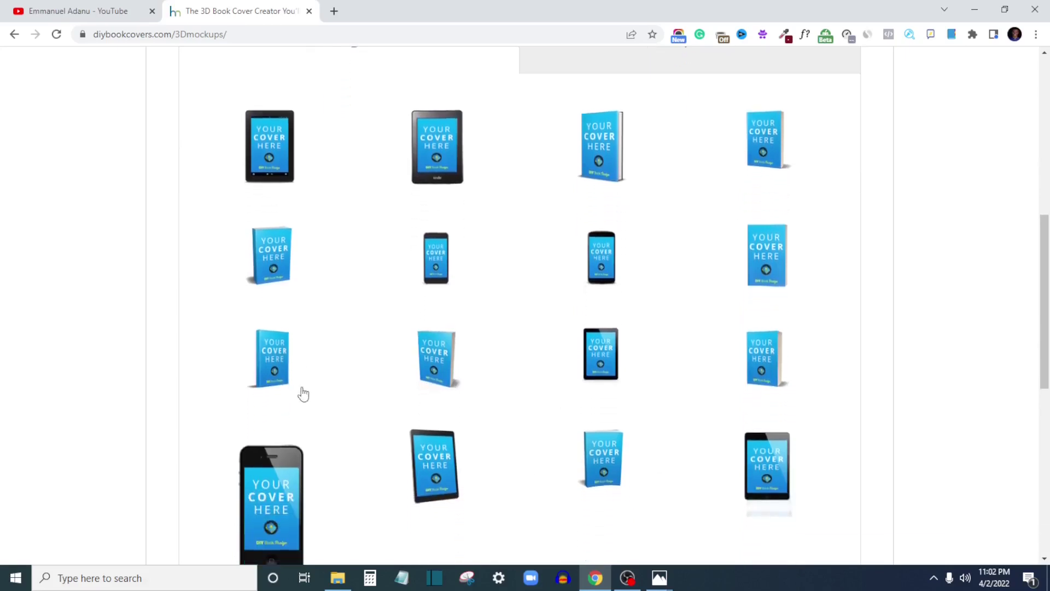
scroll(551, 356, "up", 2)
Step: Switch to the Composite tab and look over the multi-device mockup templates
left_click(695, 183)
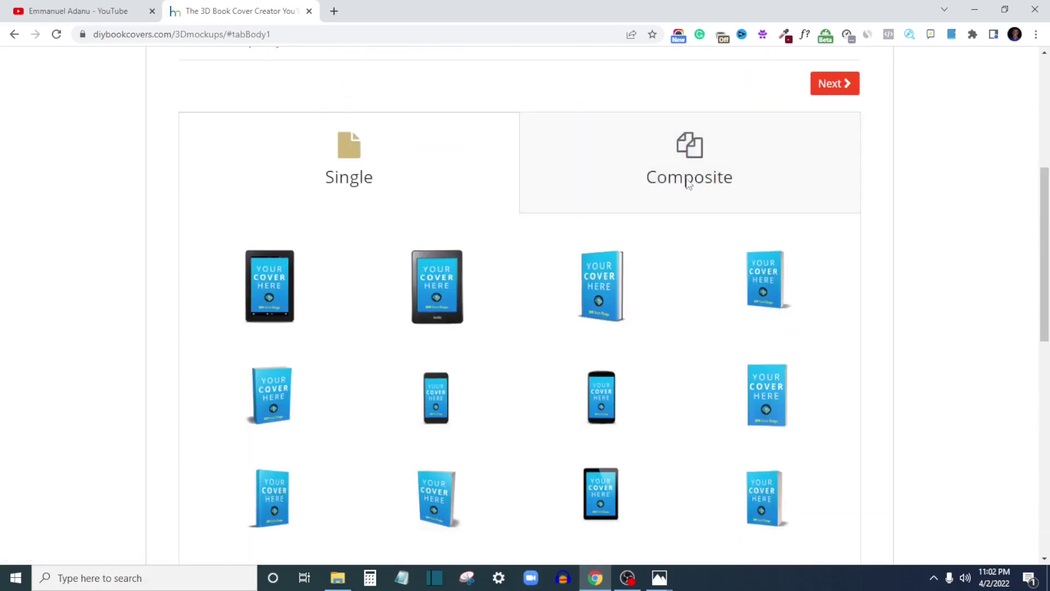
left_click(689, 179)
scroll(314, 233, "up", 3)
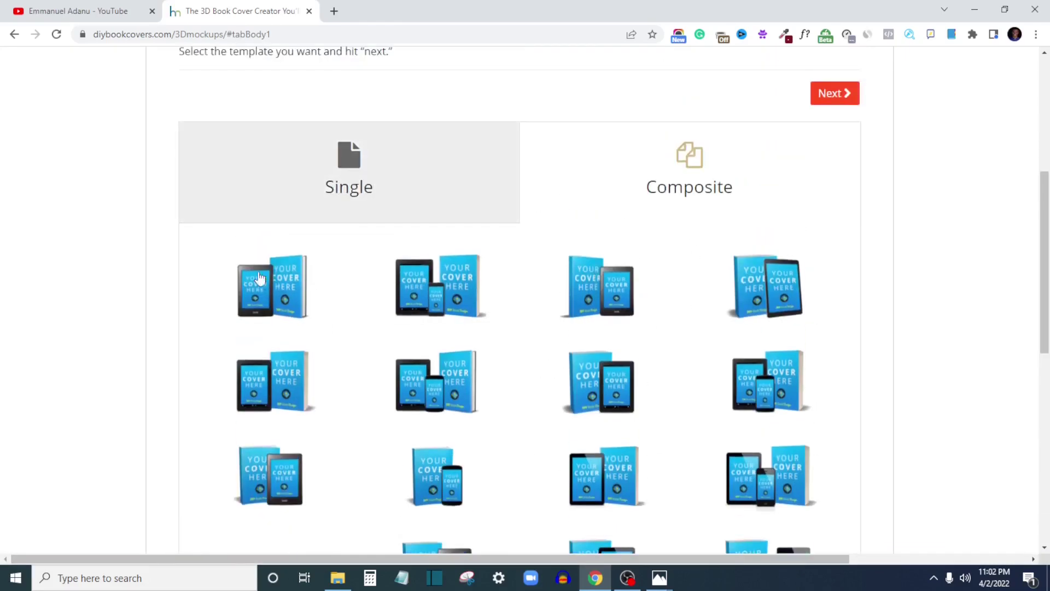
scroll(534, 358, "down", 3)
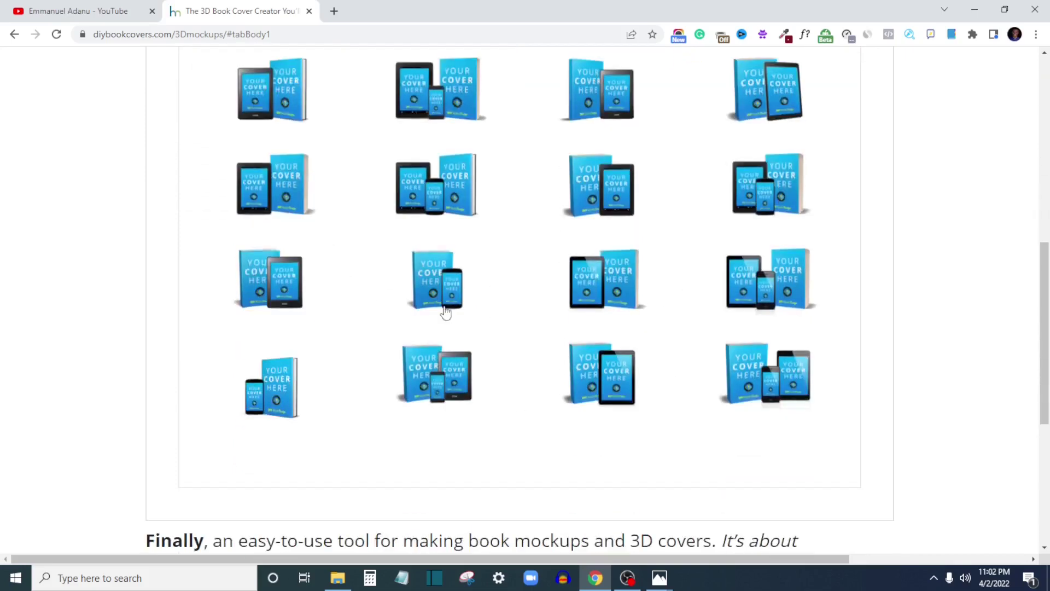
scroll(494, 326, "up", 2)
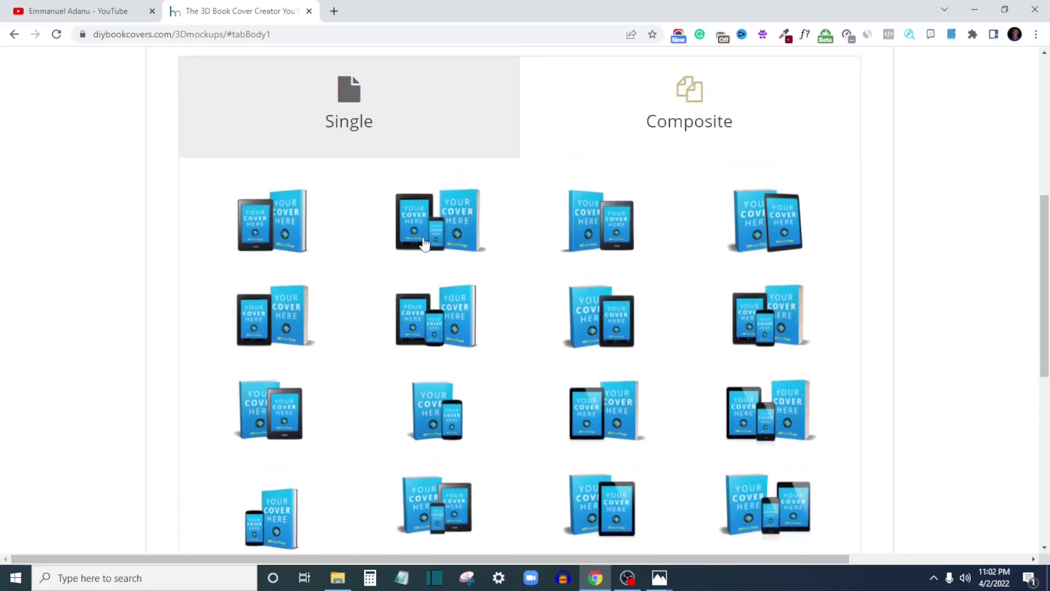
scroll(475, 328, "up", 2)
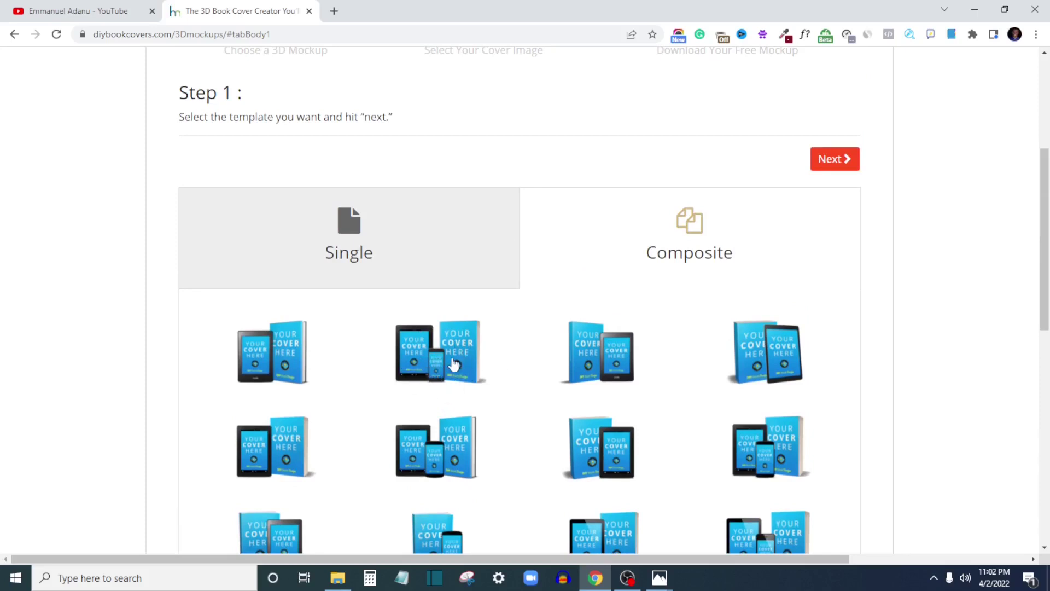
Step: Select the tablet, phone and hardcover composite and advance to Step 2
left_click(428, 357)
scroll(459, 384, "up", 2)
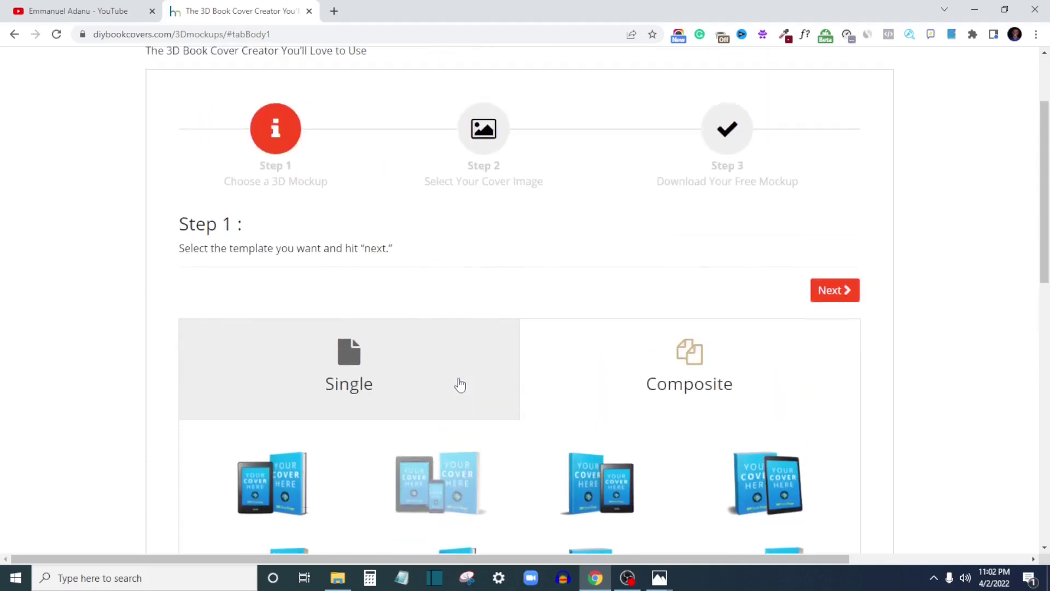
scroll(448, 395, "down", 1)
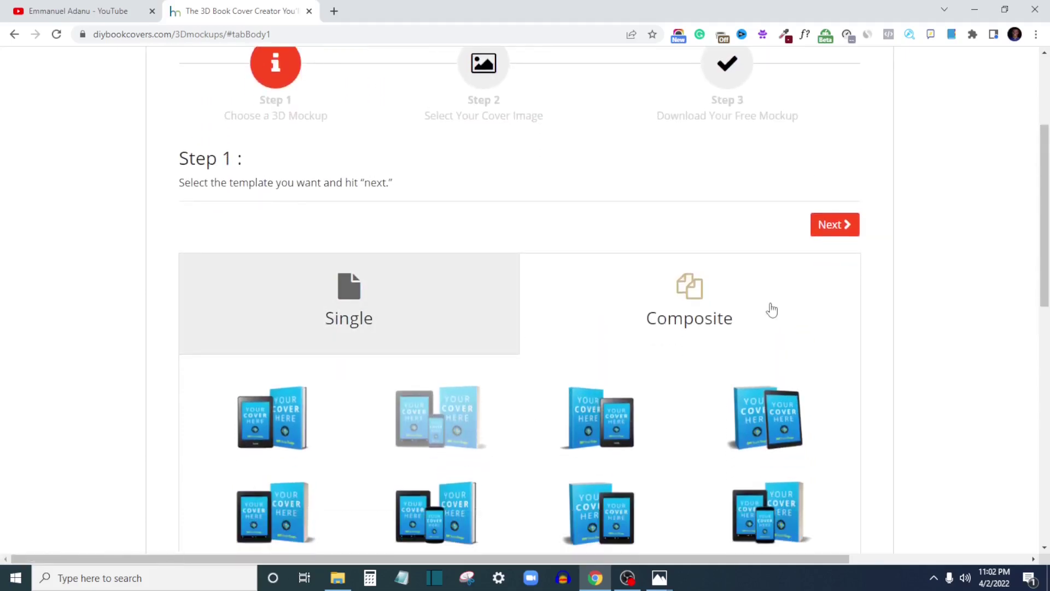
scroll(744, 345, "down", 1)
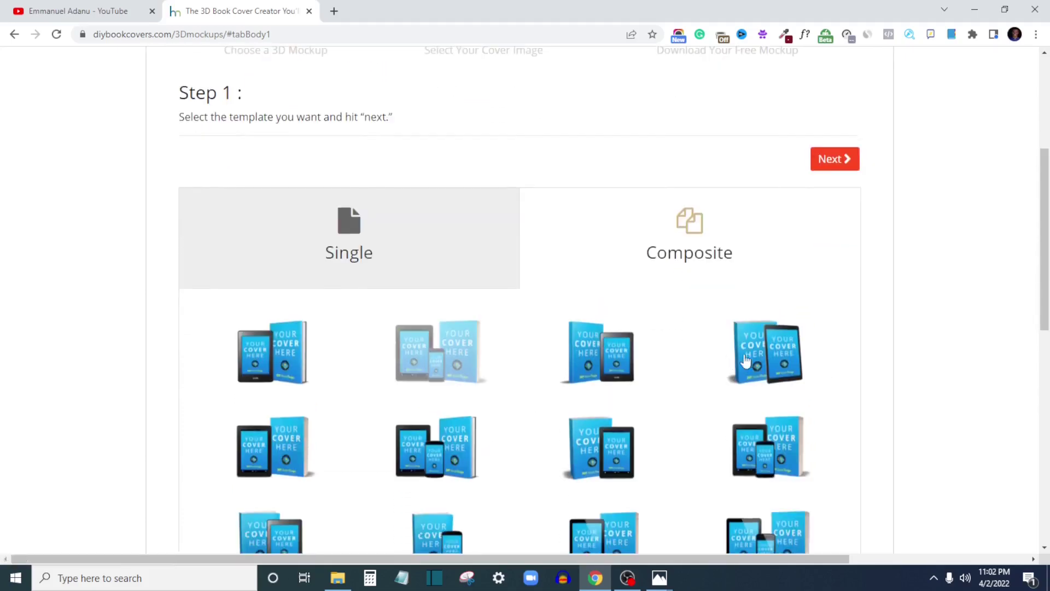
scroll(730, 385, "up", 1)
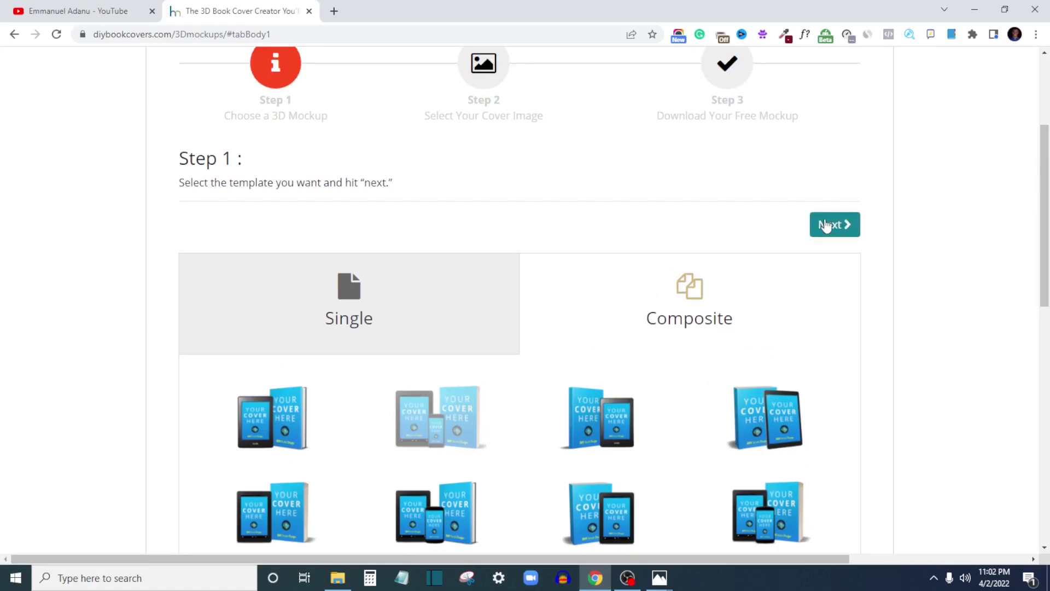
left_click(827, 224)
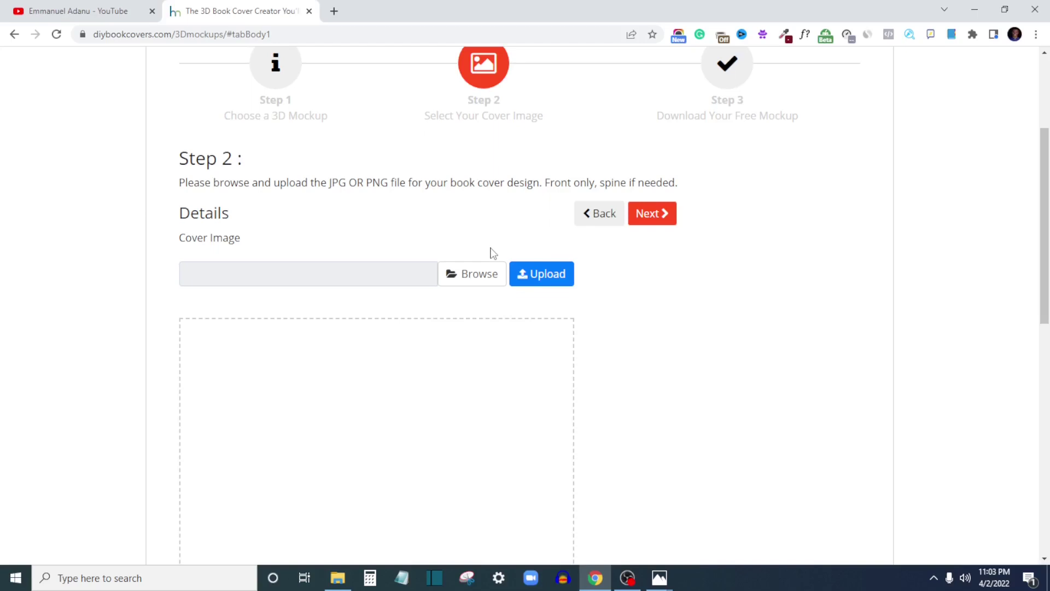
Step: Choose Information Marketing Secrets.png, upload it, and scroll to check the cover preview
left_click(464, 284)
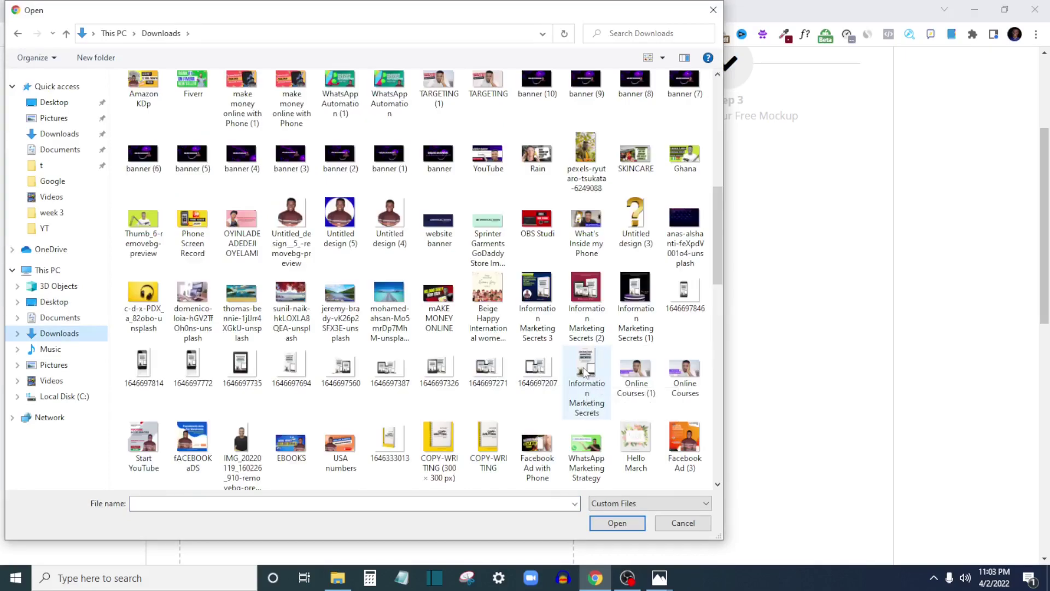
double_click(583, 373)
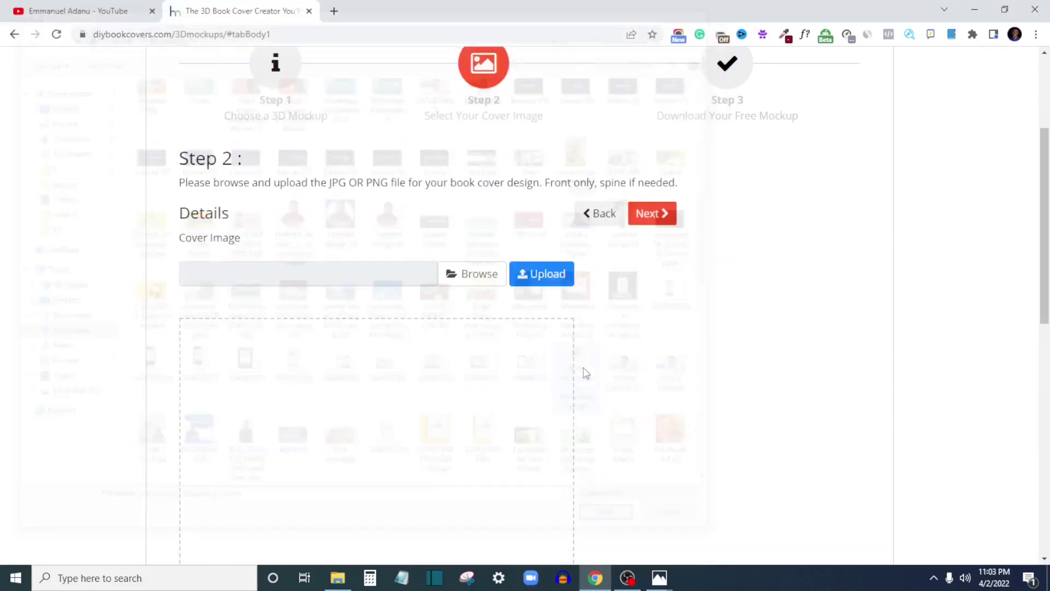
left_click(551, 279)
scroll(556, 302, "down", 4)
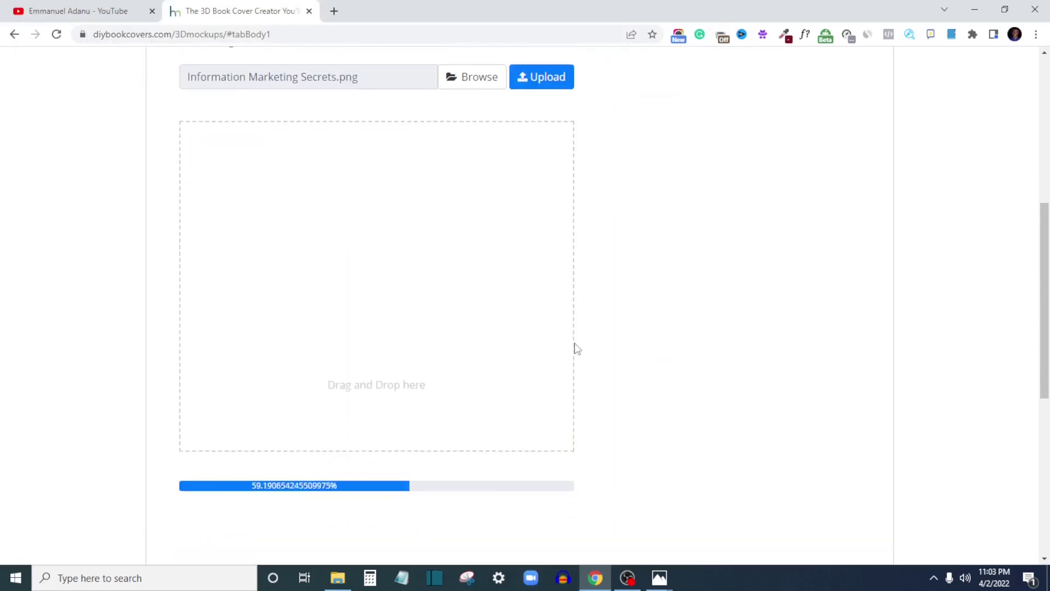
scroll(383, 349, "up", 2)
scroll(427, 383, "down", 1)
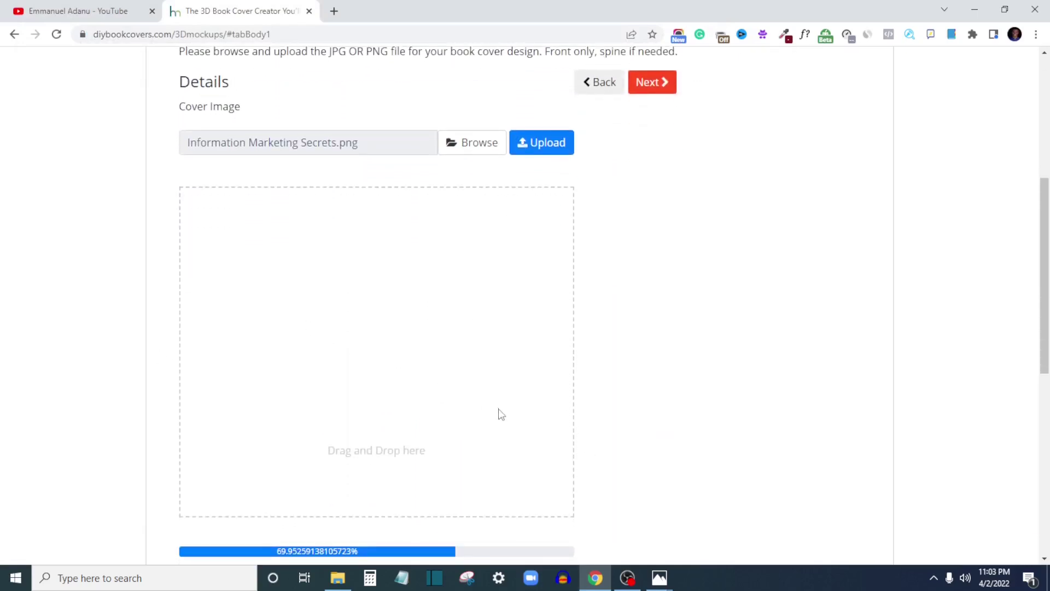
scroll(606, 430, "down", 6)
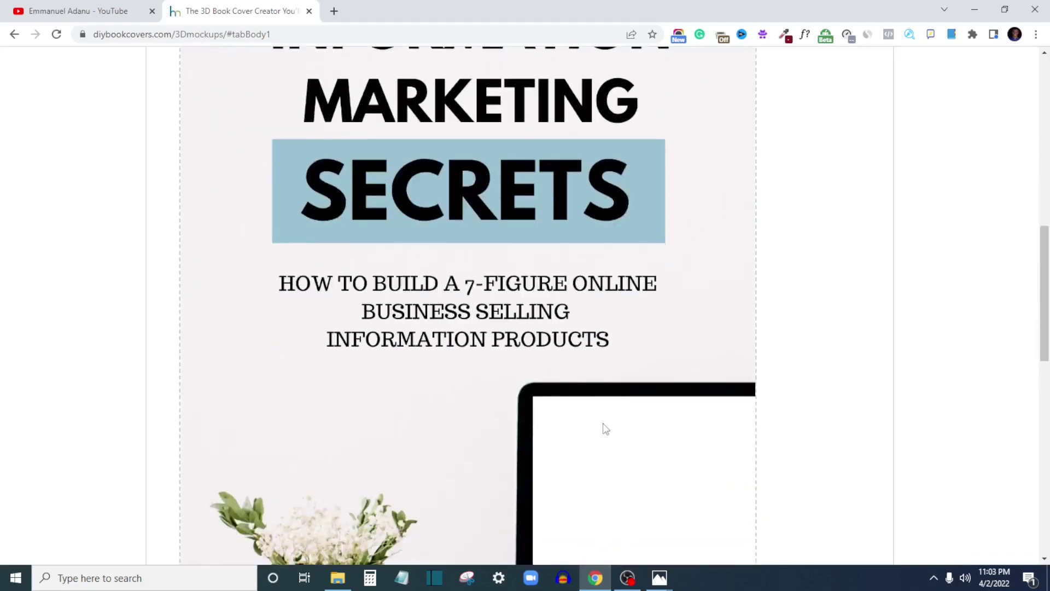
scroll(606, 428, "down", 7)
scroll(606, 428, "up", 8)
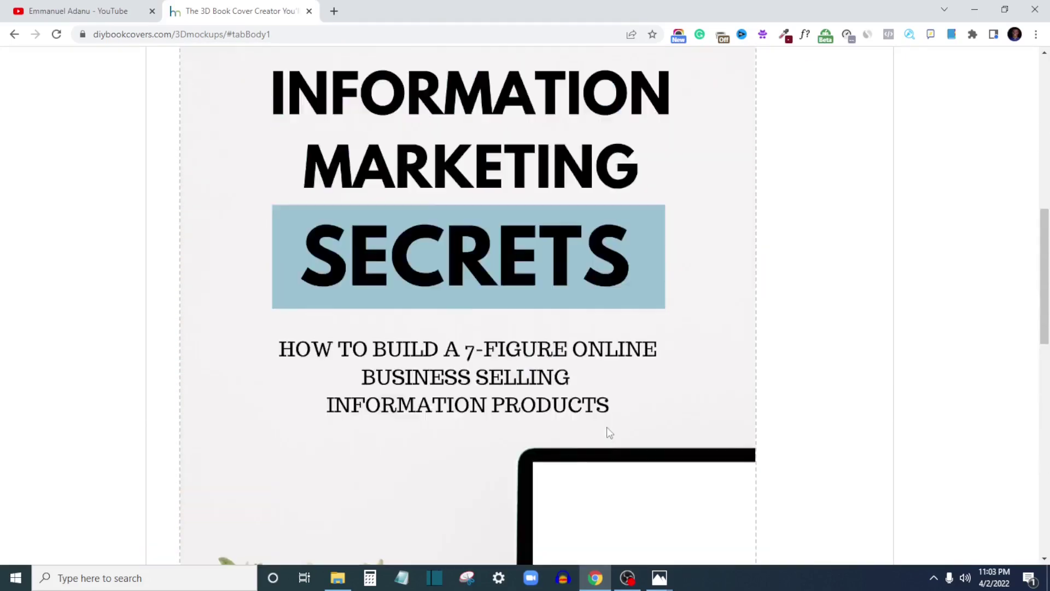
scroll(607, 429, "up", 8)
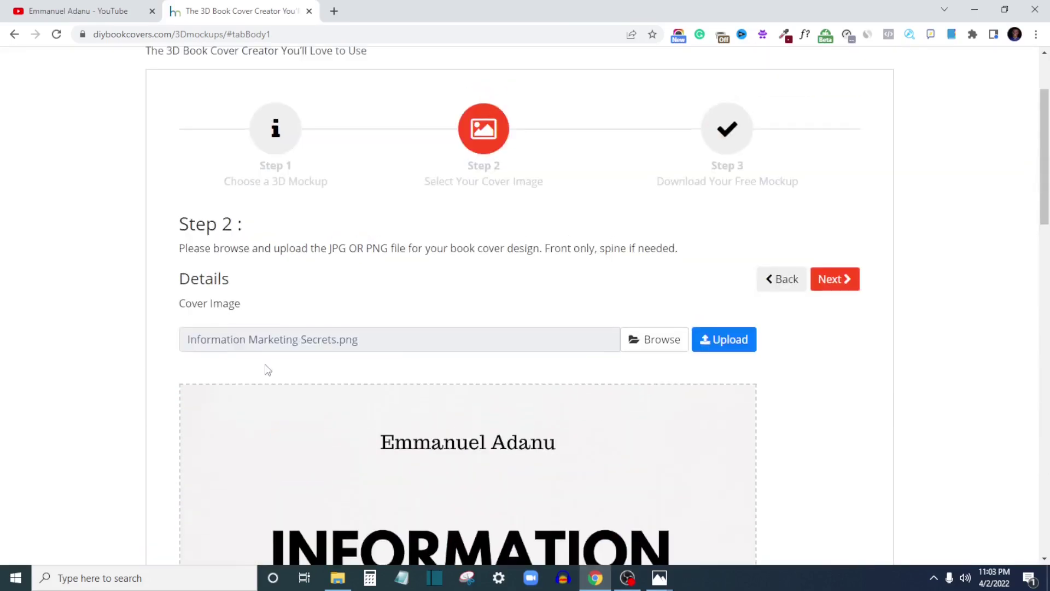
Step: Advance to Step 3 and choose the PNG download for the mockup
left_click(832, 280)
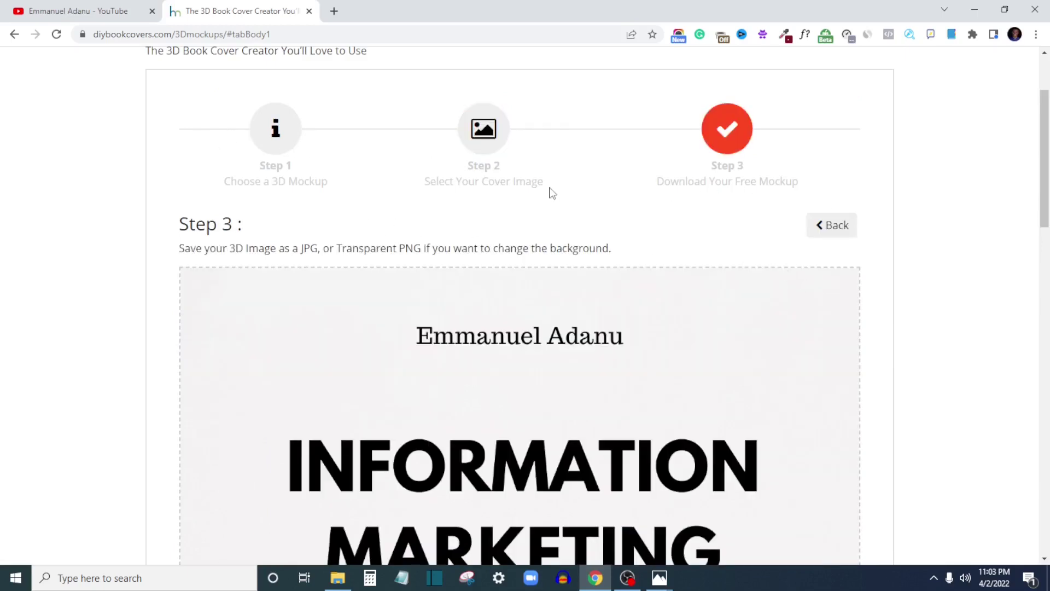
scroll(551, 192, "down", 20)
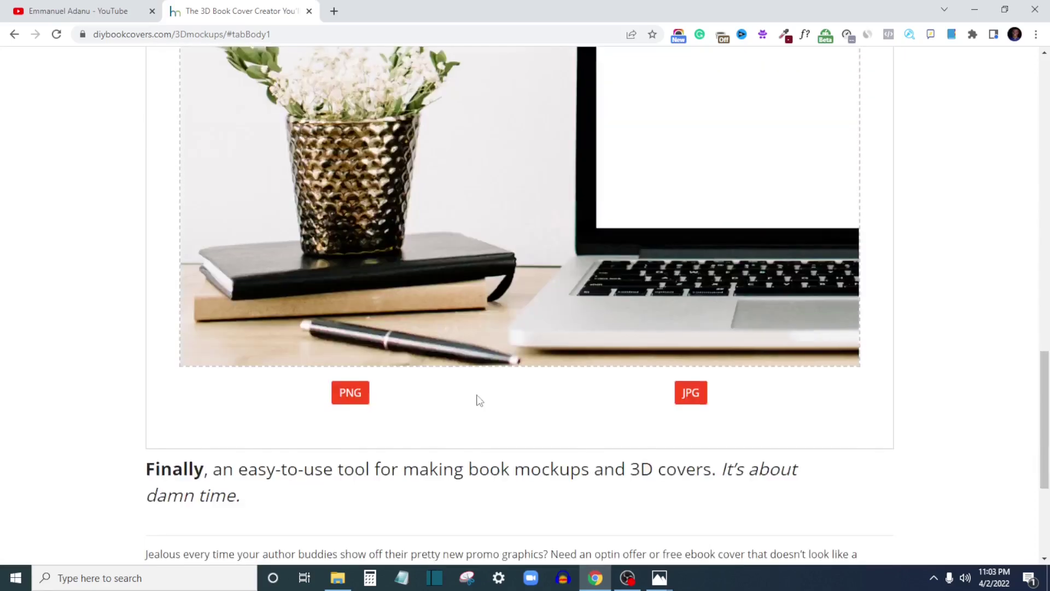
scroll(339, 268, "up", 1)
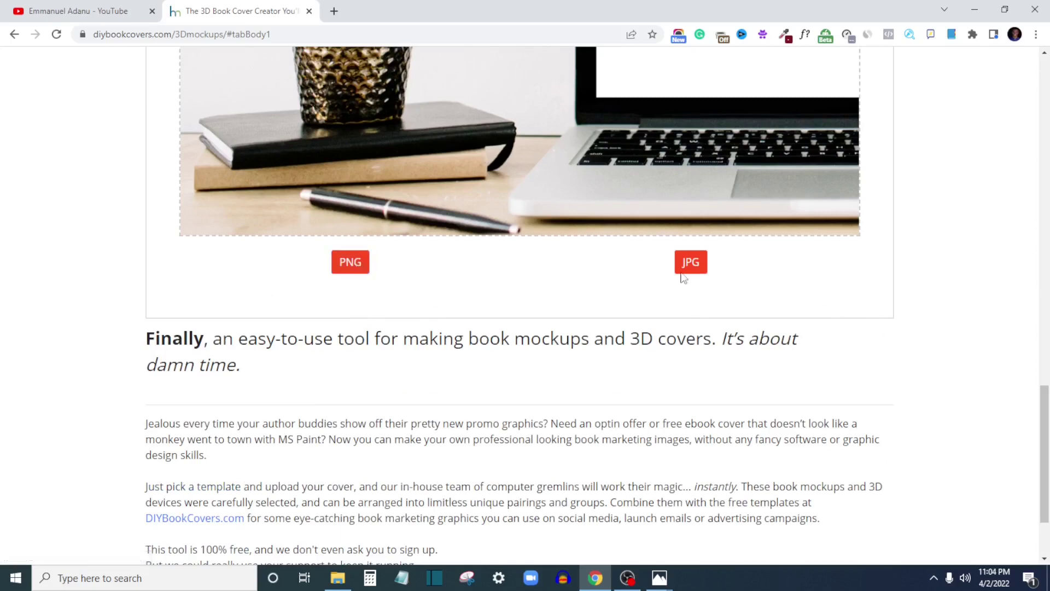
left_click(367, 280)
Step: Glance at an earlier mockup in the photo viewer, then return to the browser
left_click(660, 577)
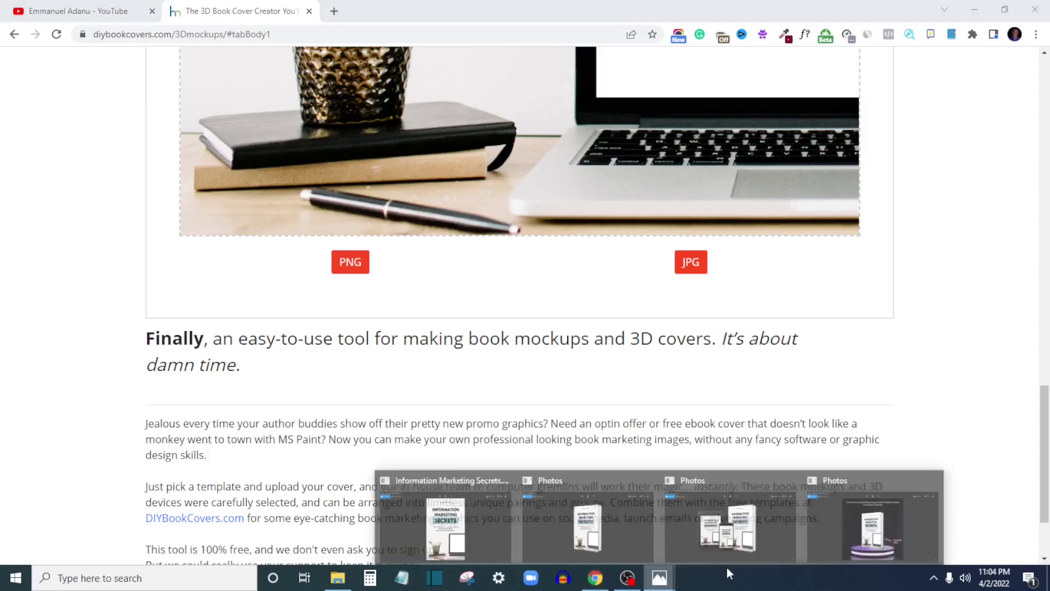
left_click(841, 526)
left_click(595, 577)
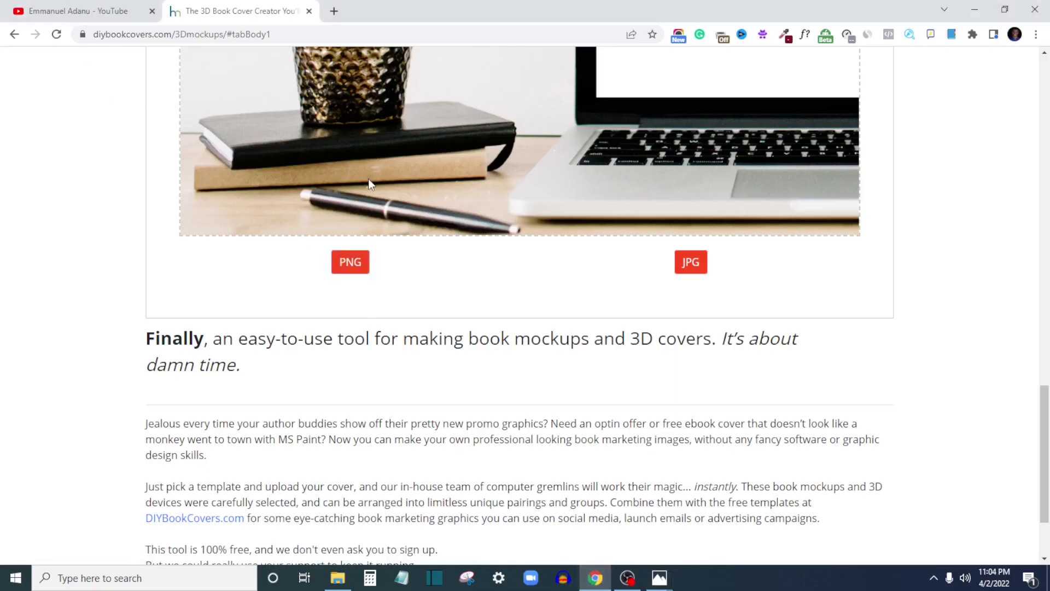
Step: Download the mockup as PNG and open 1648937079.png from the download bar
scroll(731, 211, "up", 3)
scroll(733, 437, "down", 1)
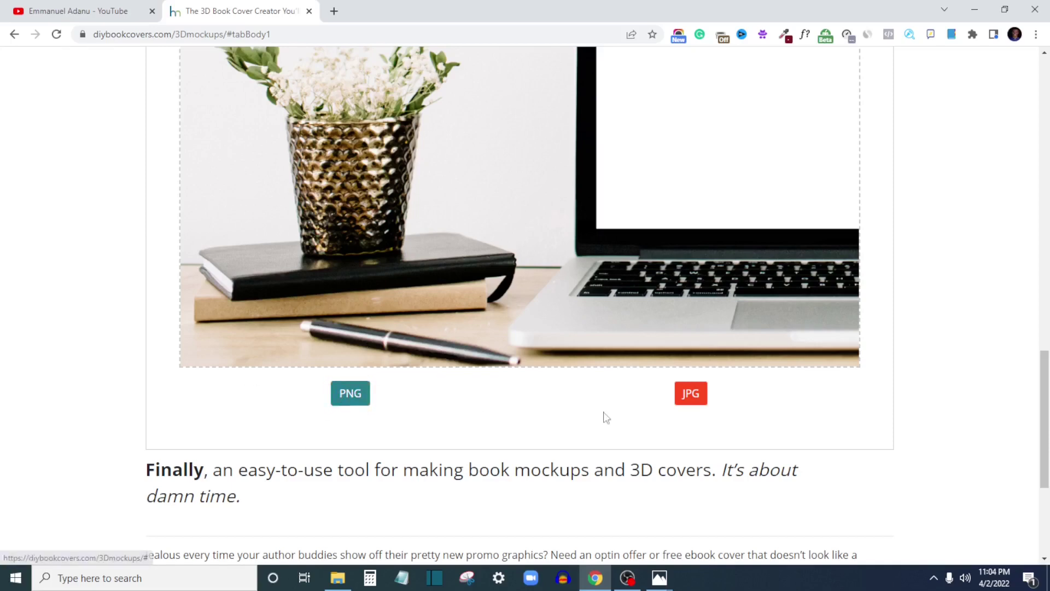
left_click(690, 396)
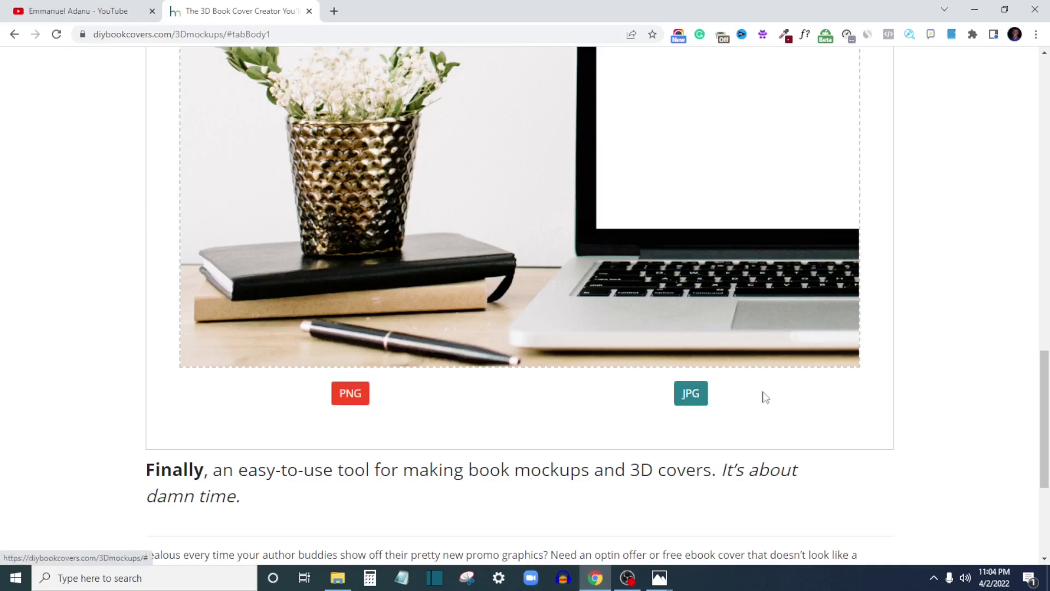
left_click(354, 399)
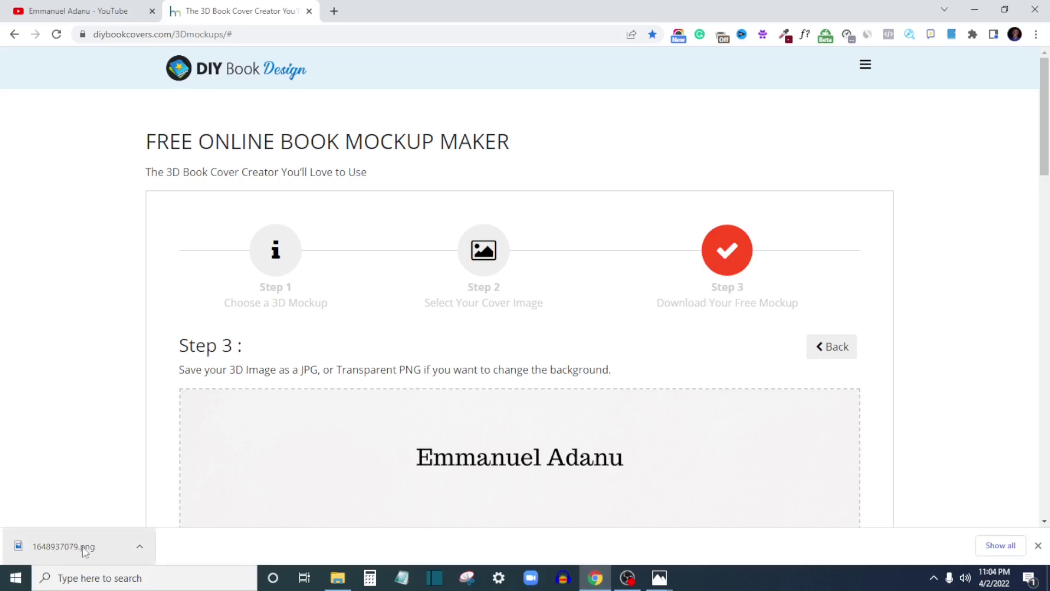
left_click(71, 549)
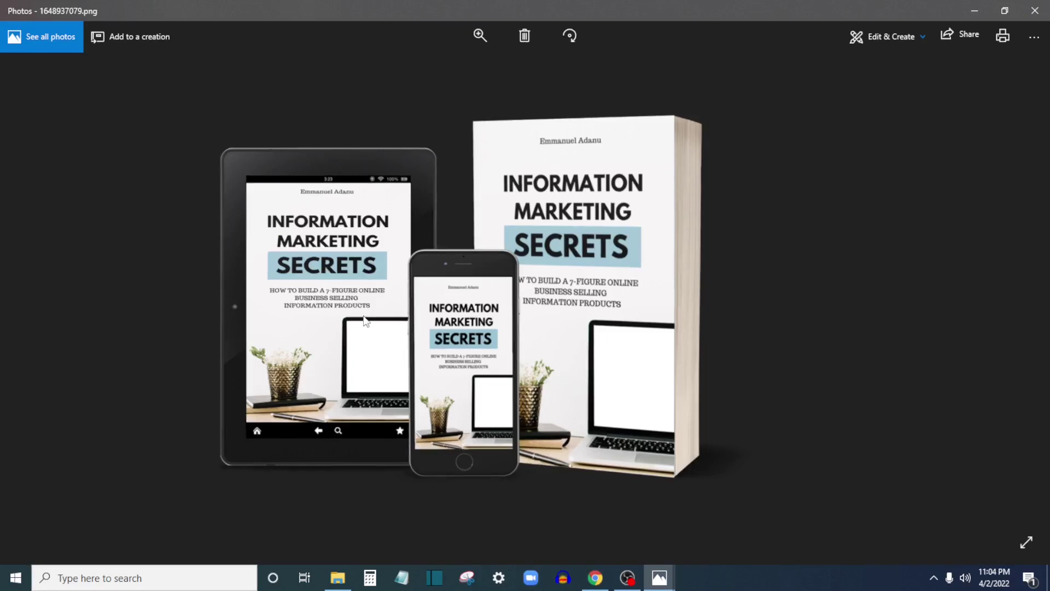
Step: Close Photos, go back to Step 1, and pick the row 2 column 2 composite
left_click(1035, 11)
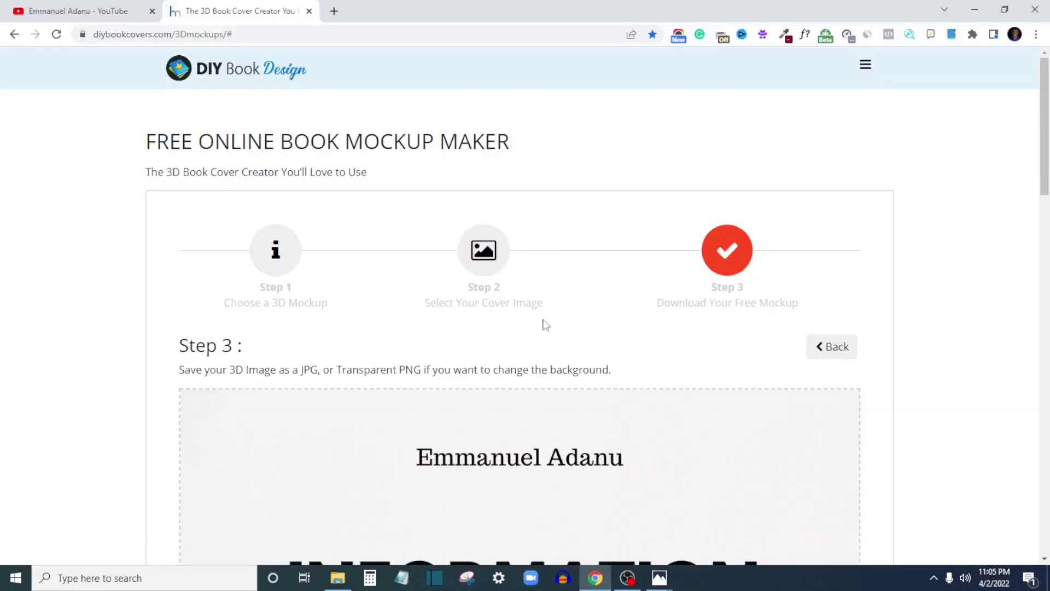
left_click(841, 350)
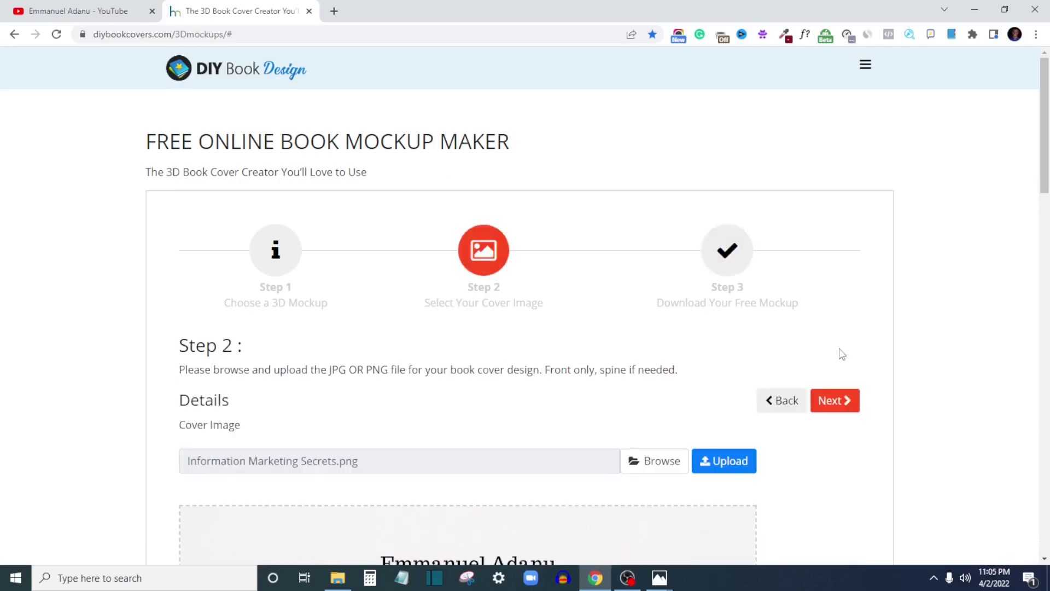
left_click(786, 402)
scroll(509, 361, "down", 2)
scroll(509, 361, "down", 4)
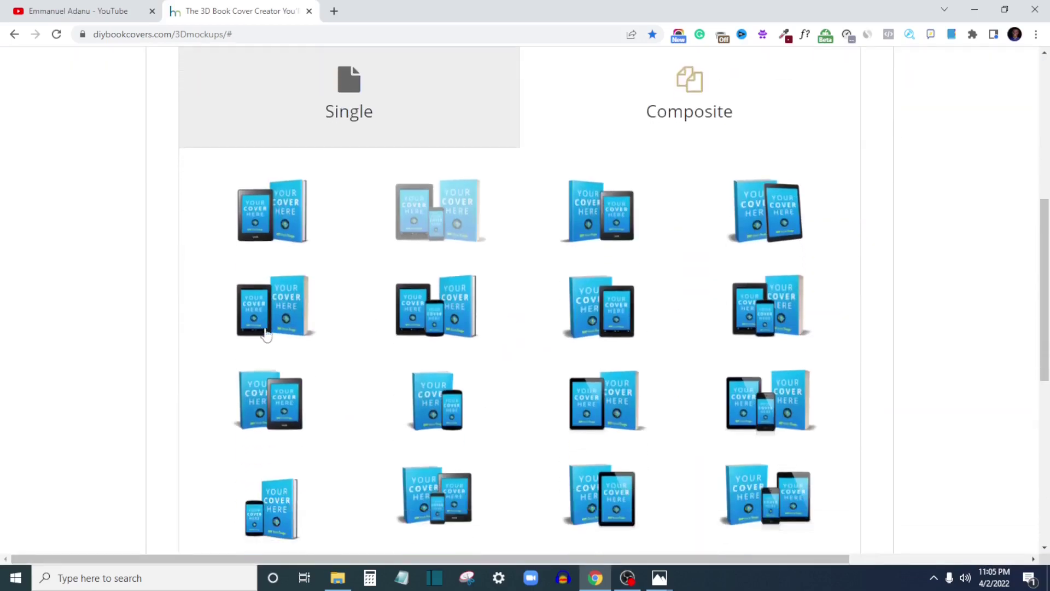
left_click(437, 313)
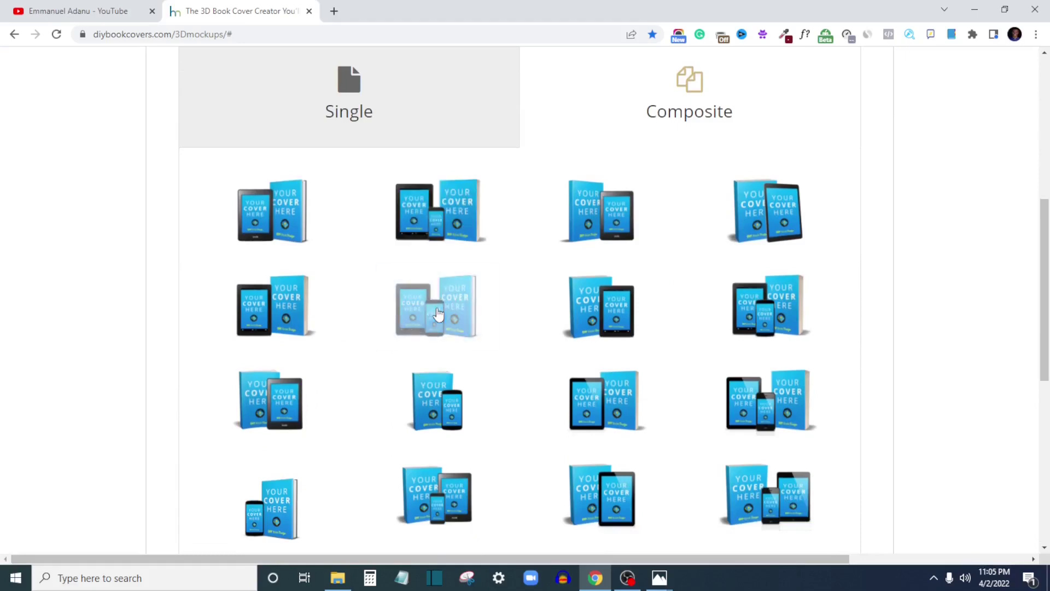
scroll(832, 248, "up", 3)
Step: Advance through Steps 2 and 3 and download the new mockup as 1648937118.png
left_click(834, 216)
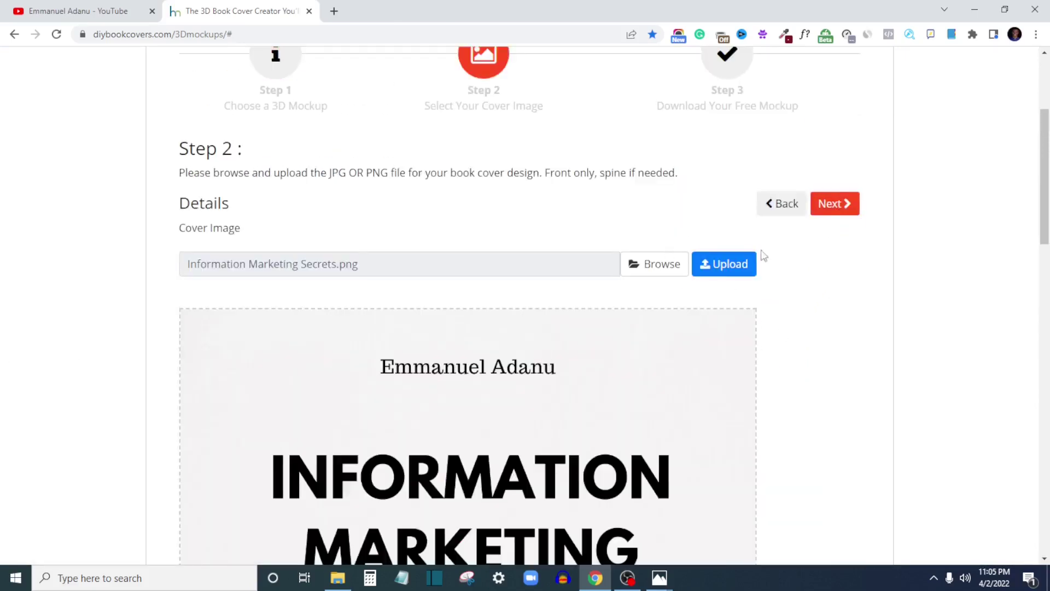
left_click(844, 216)
scroll(549, 355, "down", 5)
scroll(410, 378, "down", 10)
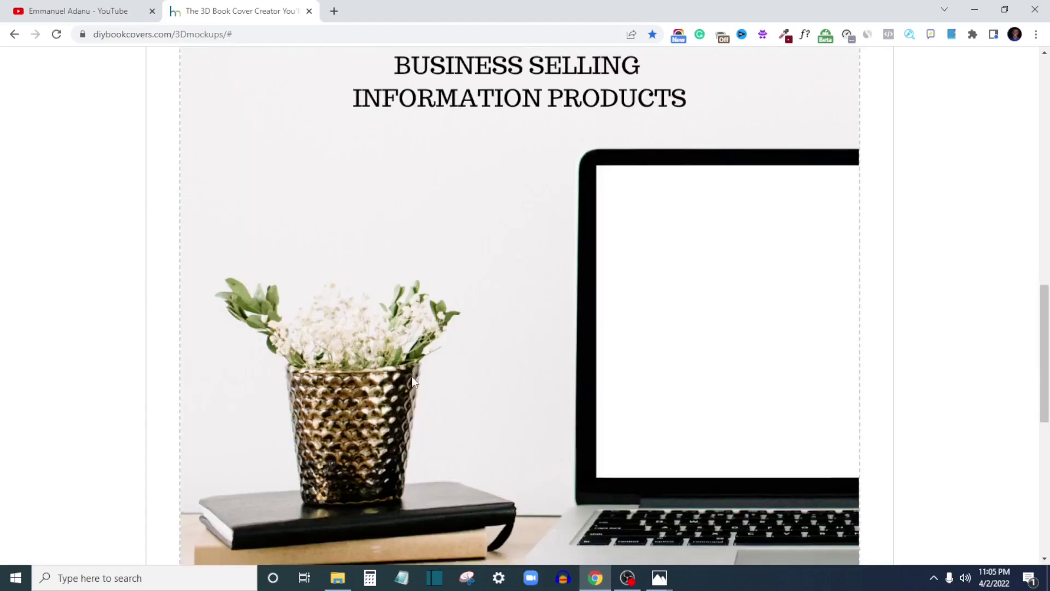
left_click(358, 322)
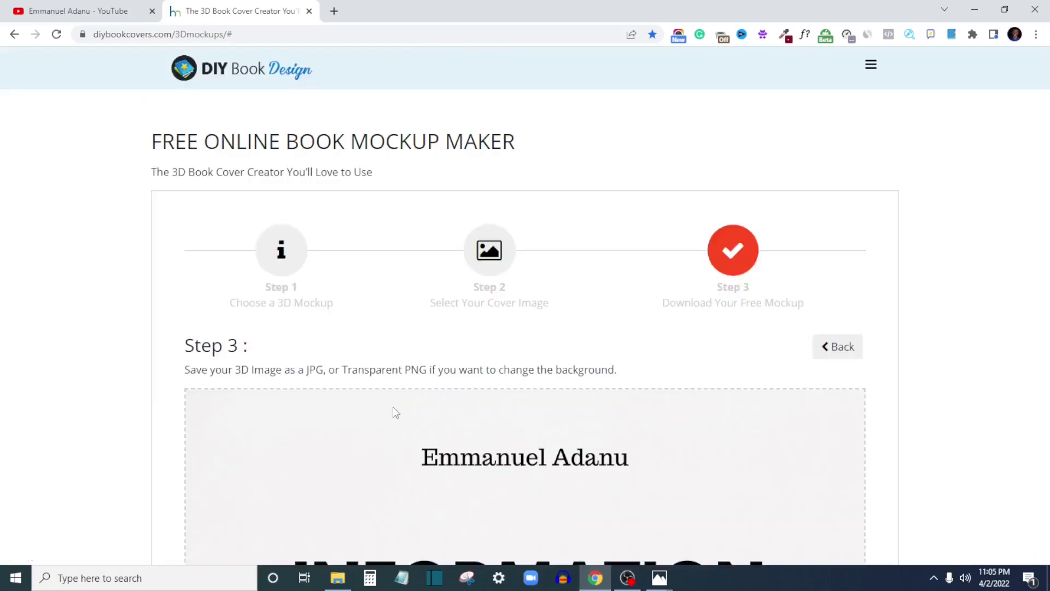
scroll(393, 410, "down", 2)
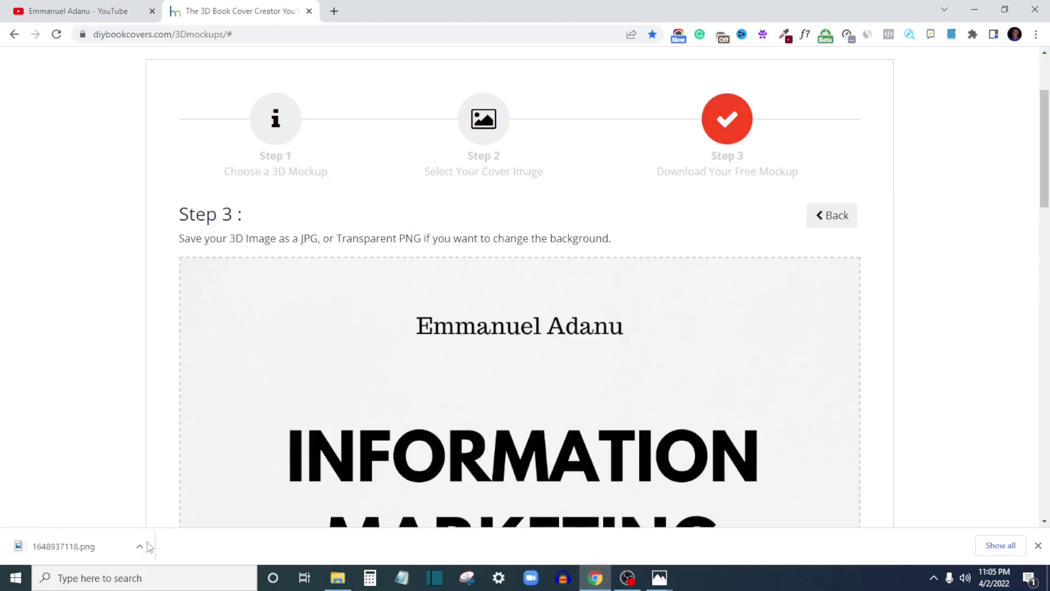
Step: Open 1648937118.png from the download bar in Photos
left_click(95, 552)
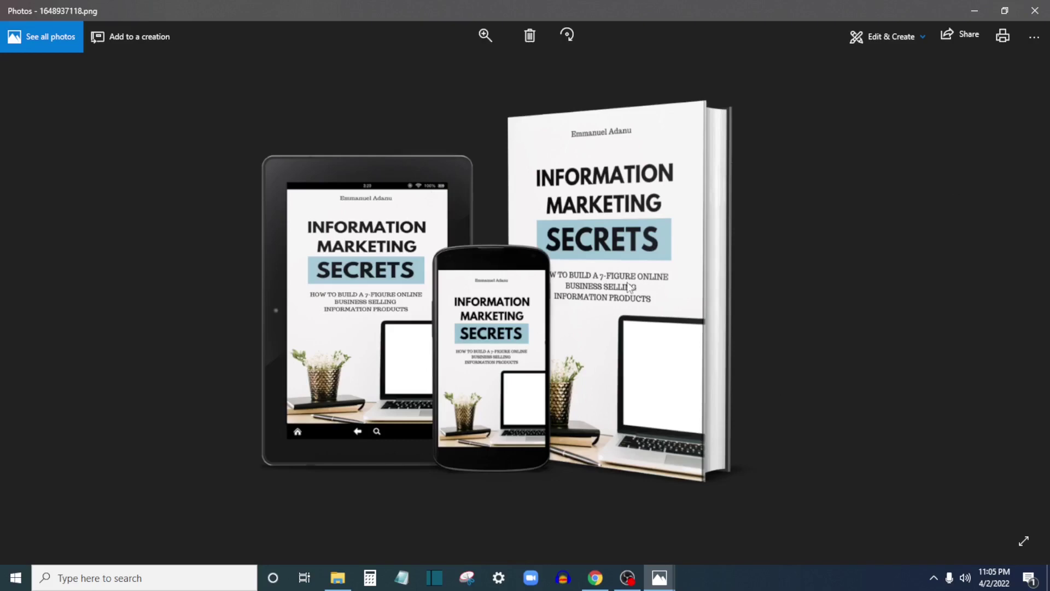
Step: Bring Chrome's Step 3 download page for the cover mockup back to the front
left_click(595, 577)
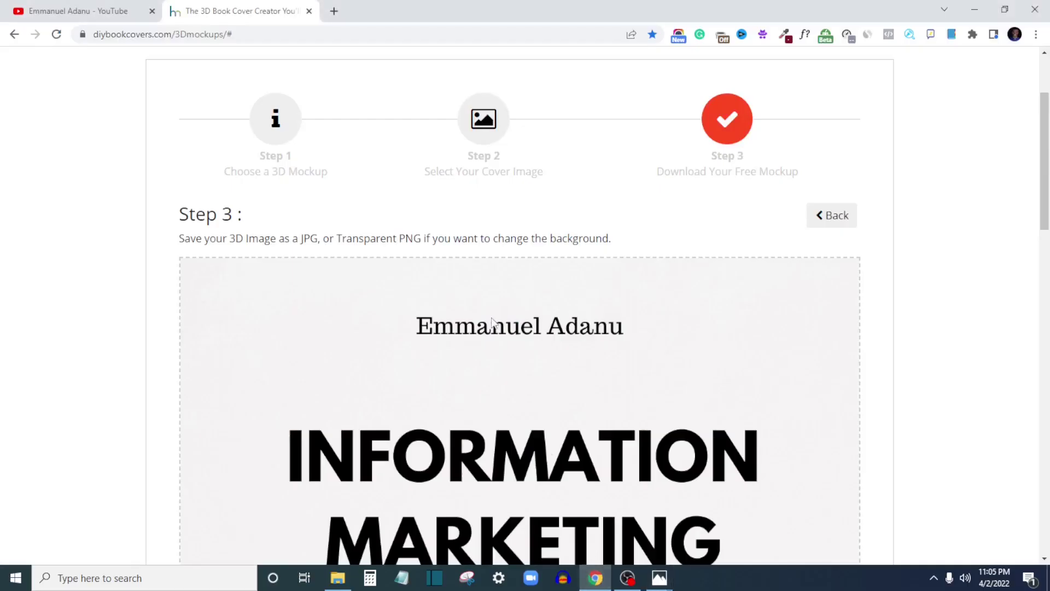